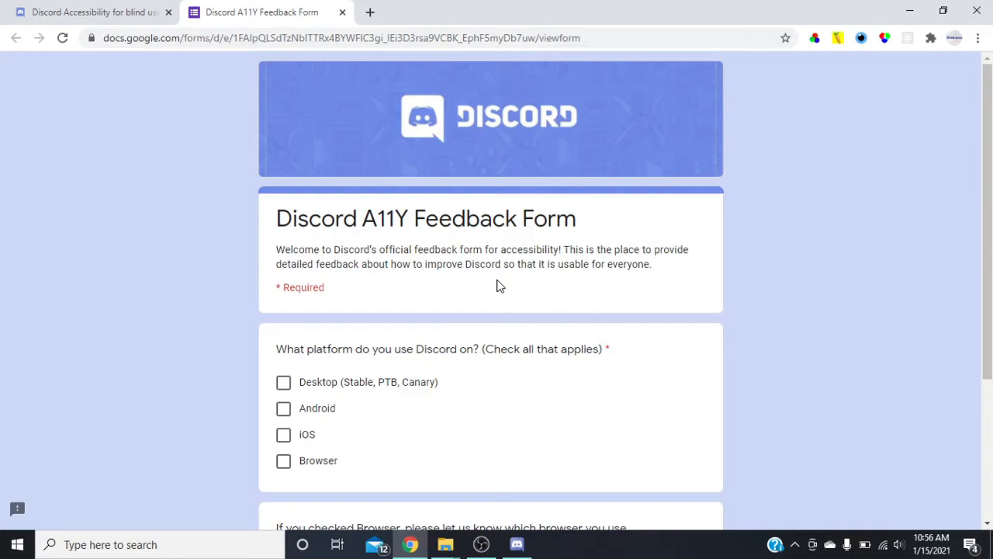
{"action": "key", "text": "XF86AudioRaiseVolume"}
{"action": "key", "text": "XF86AudioRaiseVolume"}
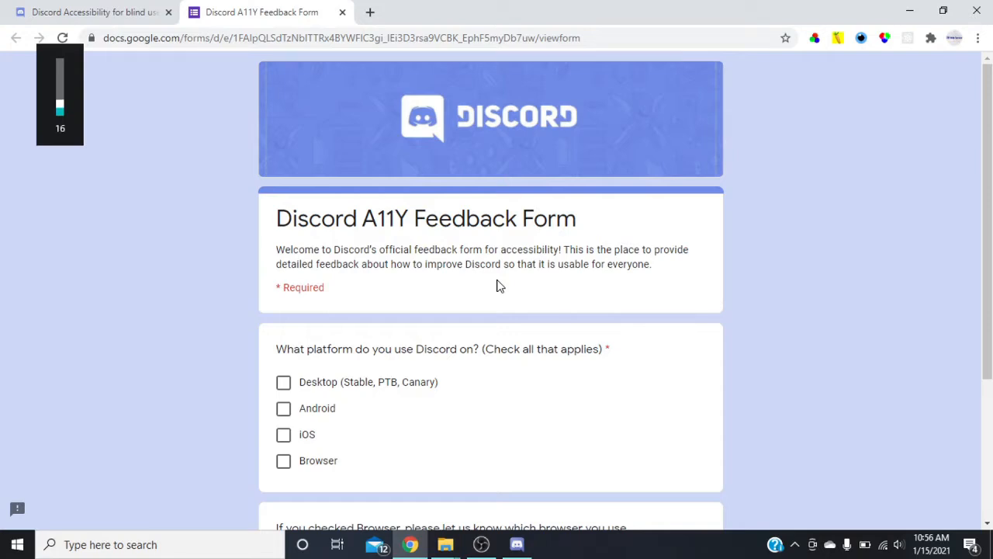
{"action": "key", "text": "XF86AudioLowerVolume"}
{"action": "key", "text": "XF86AudioLowerVolume"}
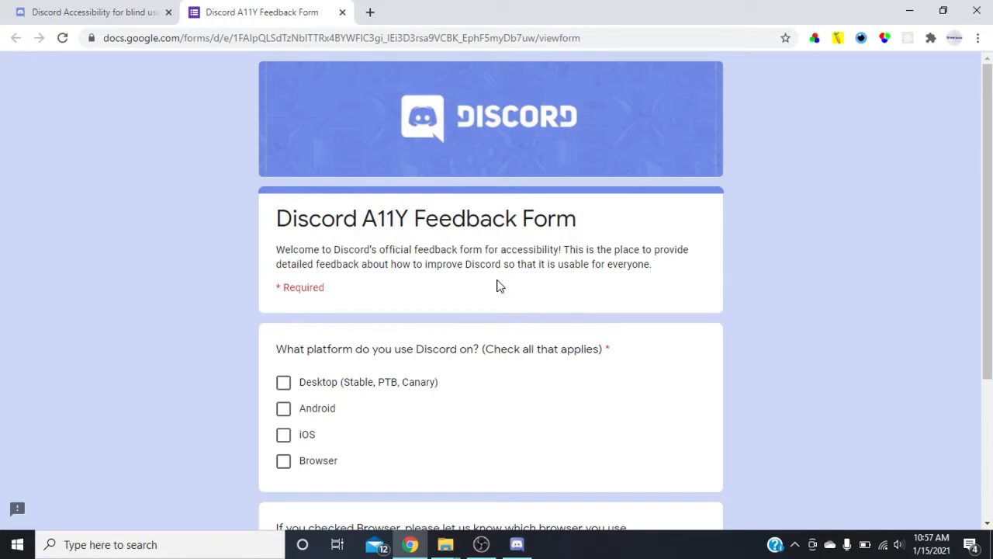
Mark Desktop (Stable, PTB, Canary) and iOS as the platforms used for Discord and continue to the Screen Readers section.
{"action": "key", "text": "space"}
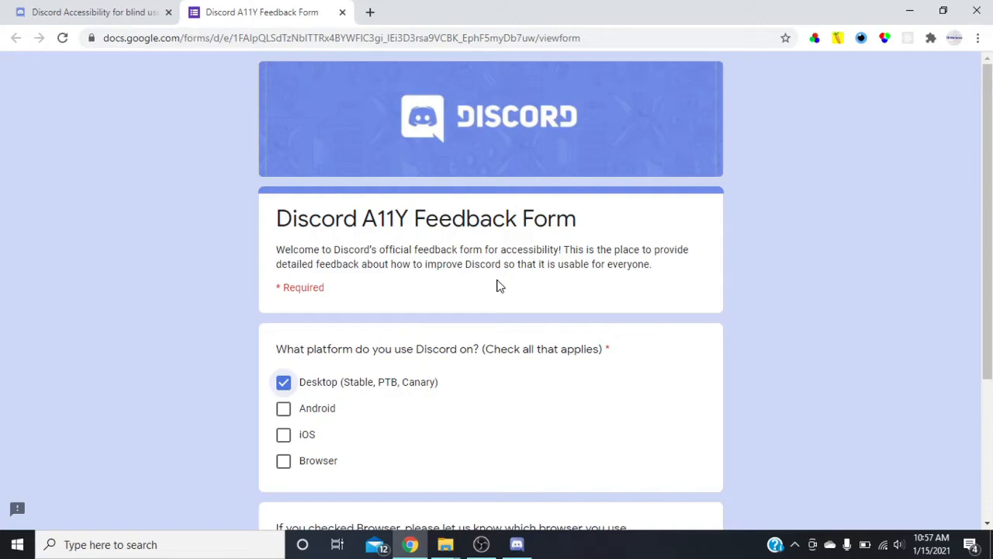
{"action": "key", "text": "space"}
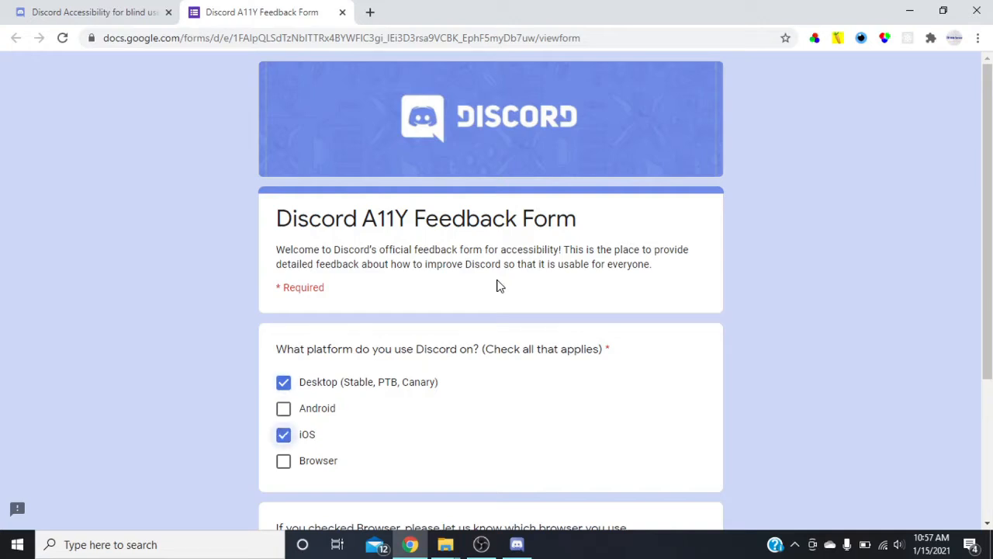
{"action": "scroll", "coordinate": [499, 286], "scroll_direction": "down", "scroll_amount": 3}
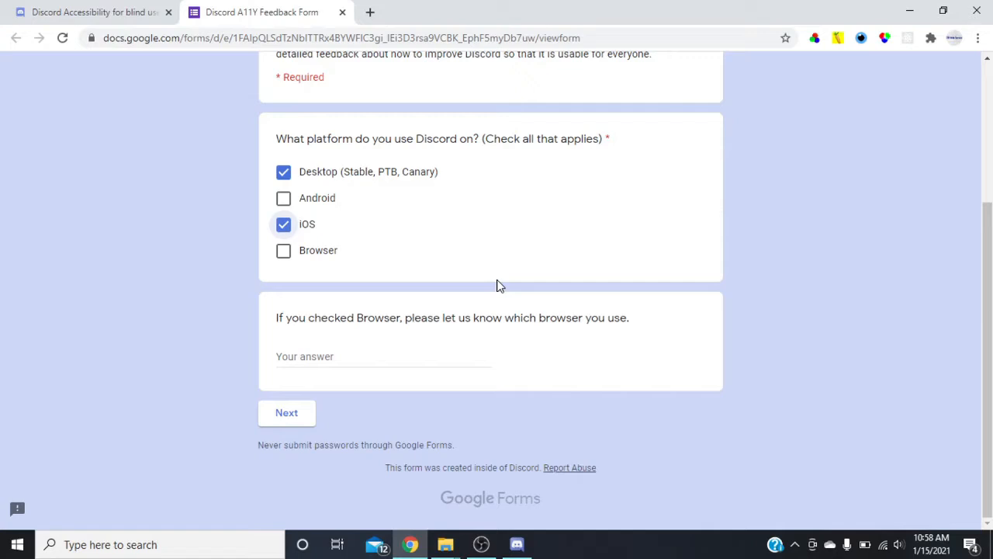
{"action": "key", "text": "Return"}
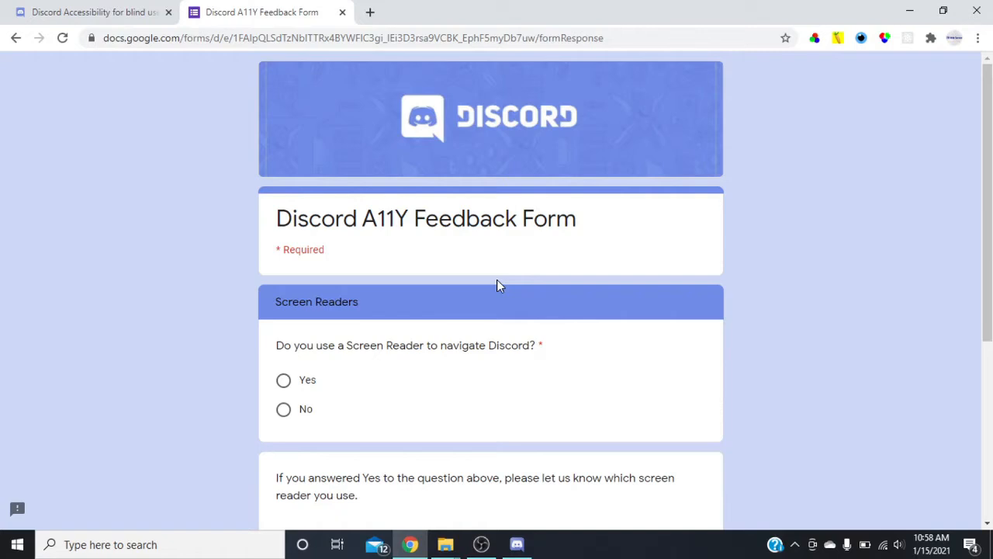
Answer Yes to using a screen reader and name it as "NVDA and JAWS Screen reader. On IOS the trouble is with voice over.".
{"action": "key", "text": "space"}
{"action": "scroll", "coordinate": [499, 285], "scroll_direction": "down", "scroll_amount": 3}
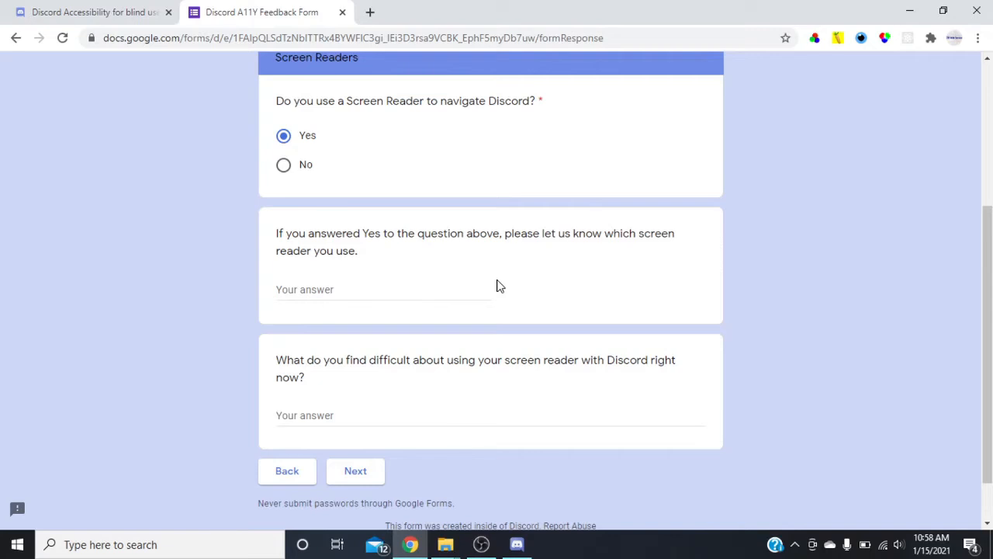
{"action": "key", "text": "Tab"}
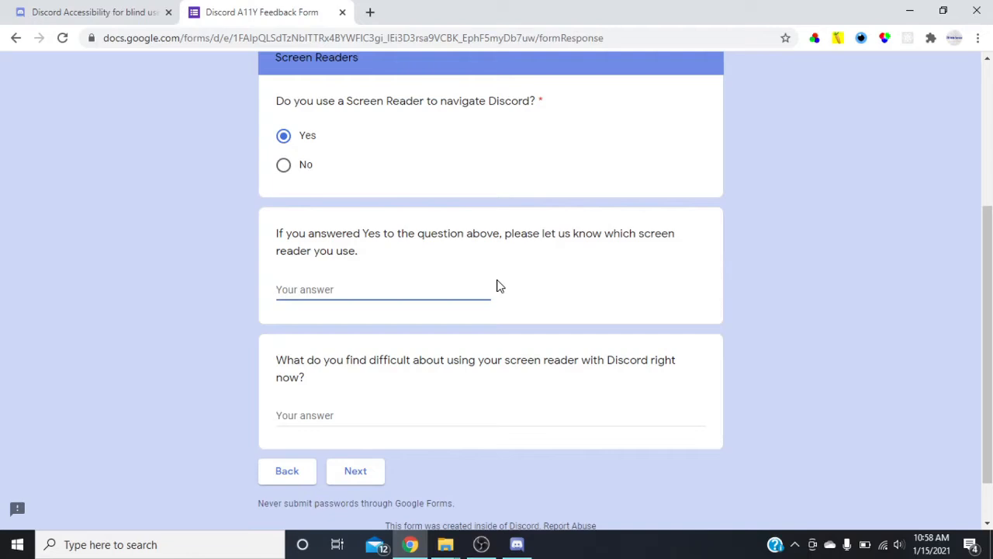
{"action": "type", "text": "NVDA and JAWS"}
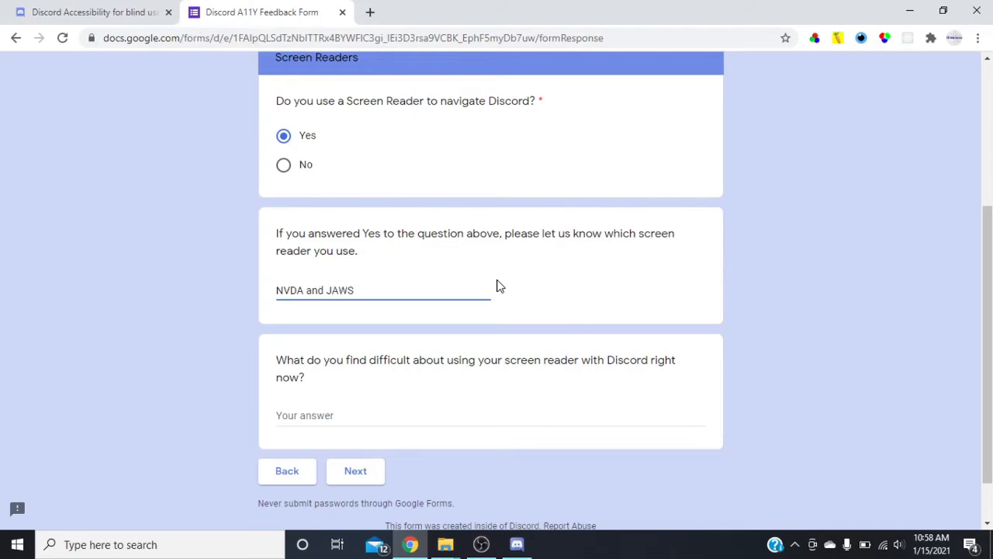
{"action": "type", "text": " Screen reader. On IOS"}
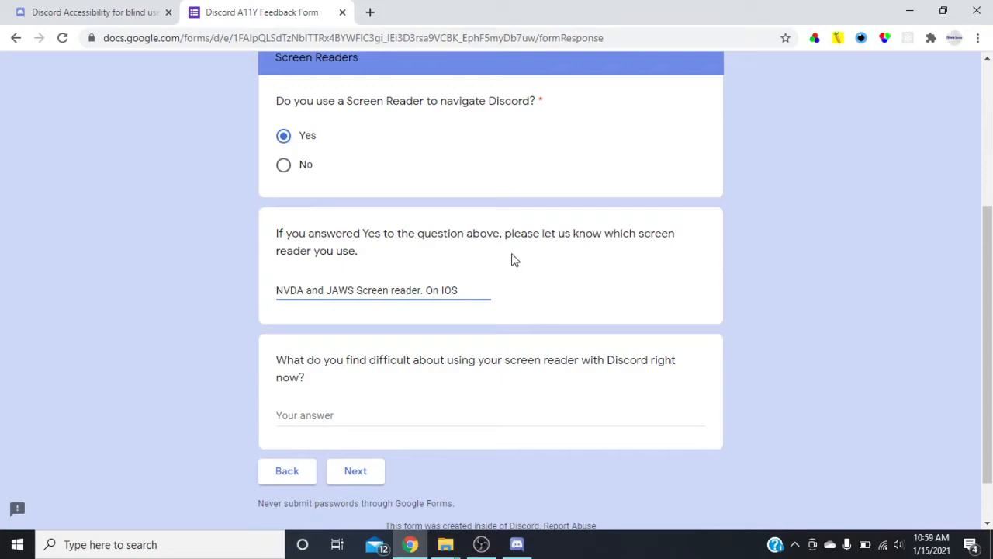
{"action": "type", "text": " the trouble "}
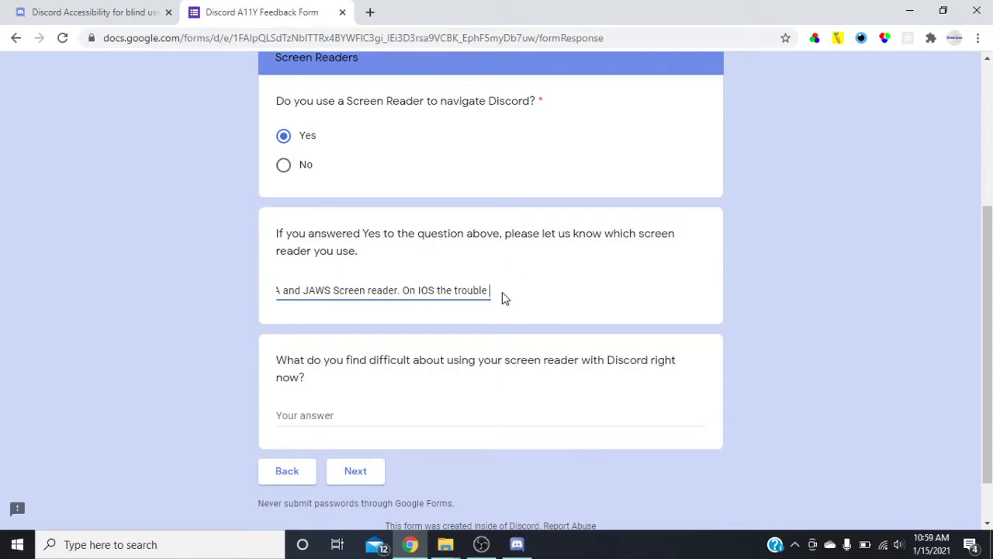
{"action": "type", "text": "is with v"}
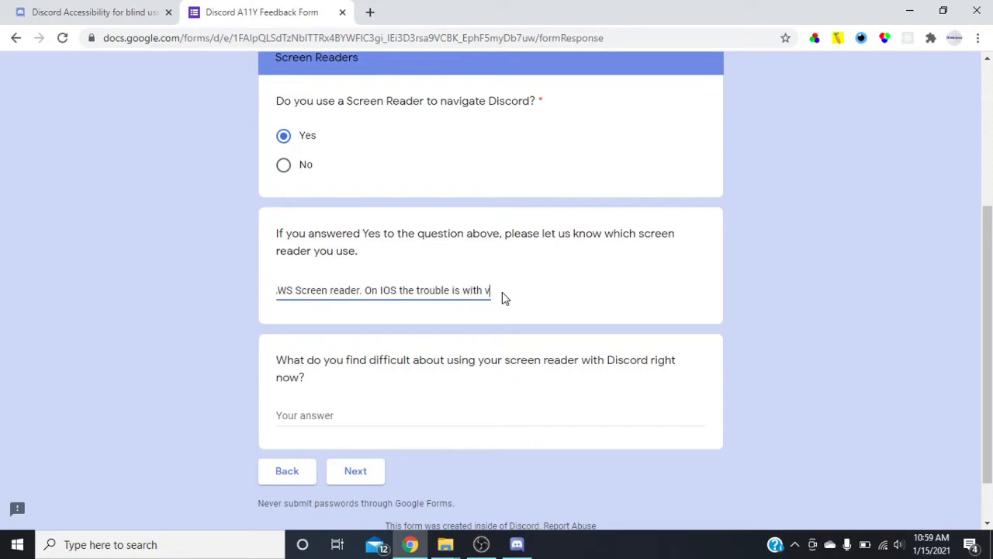
{"action": "type", "text": "oice over."}
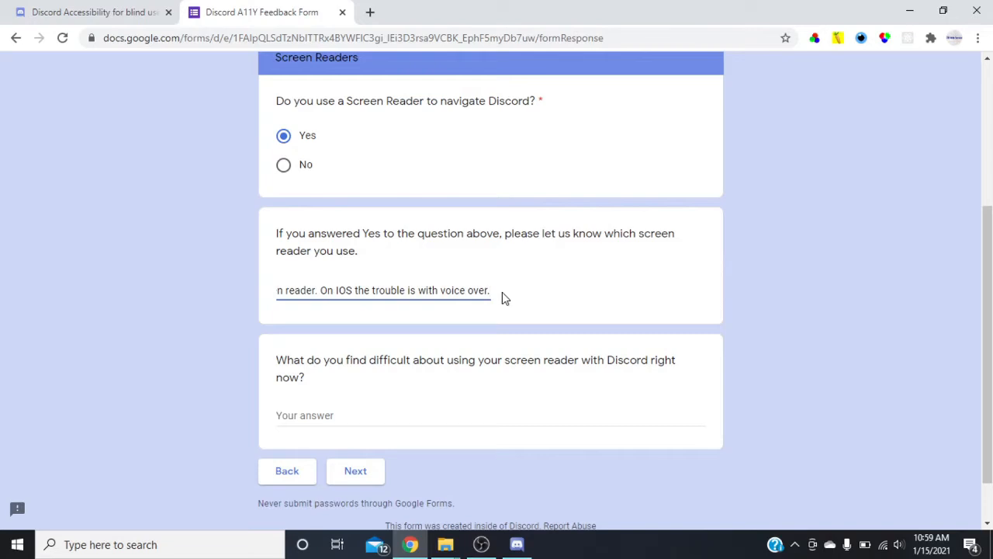
{"action": "key", "text": "Tab"}
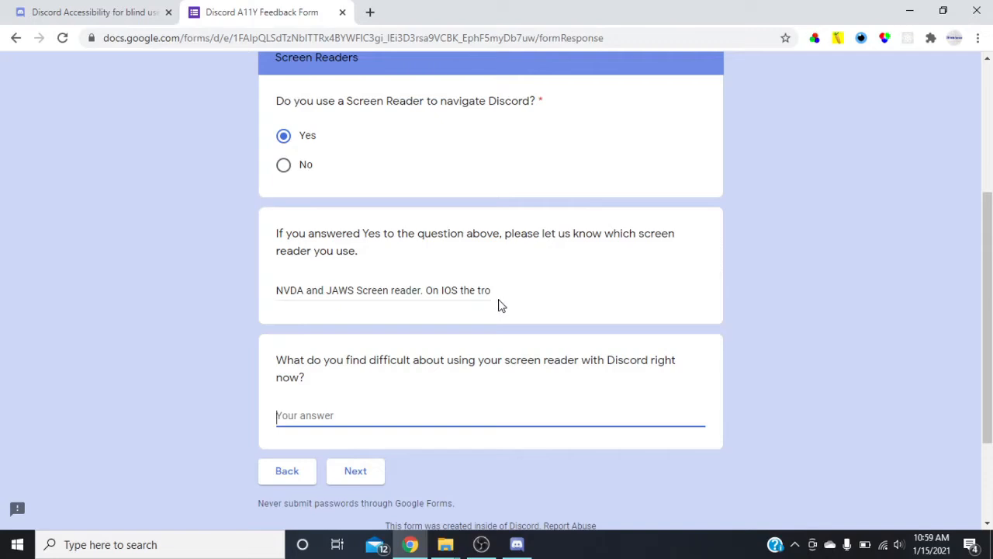
{"action": "type", "text": "The problem that I am having "}
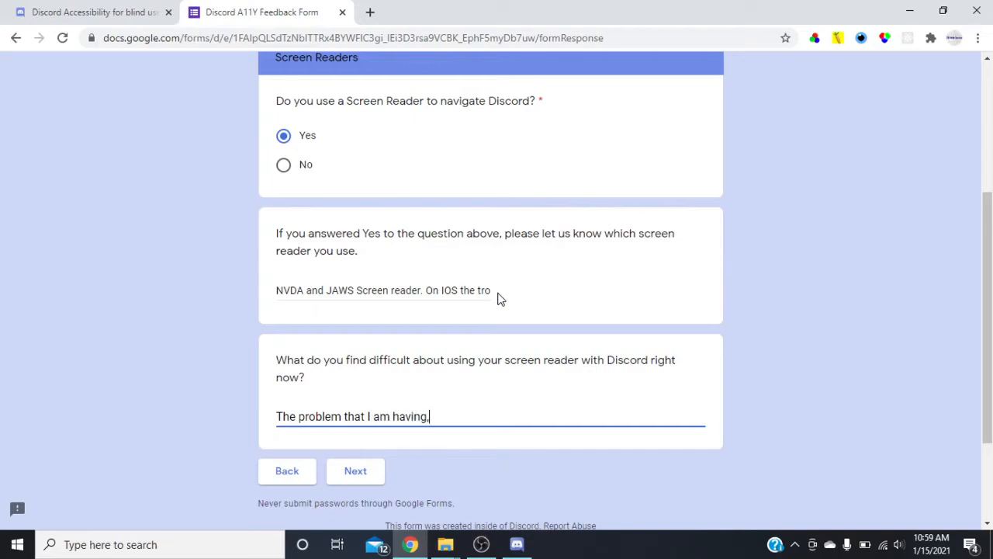
{"action": "type", "text": ", is when"}
{"action": "key", "text": "ctrl+a"}
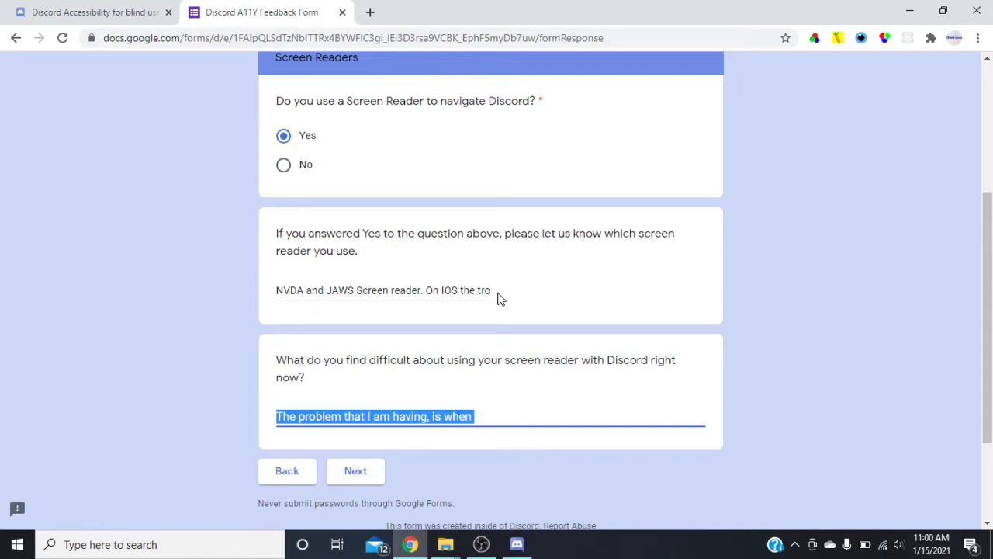
{"action": "key", "text": "BackSpace"}
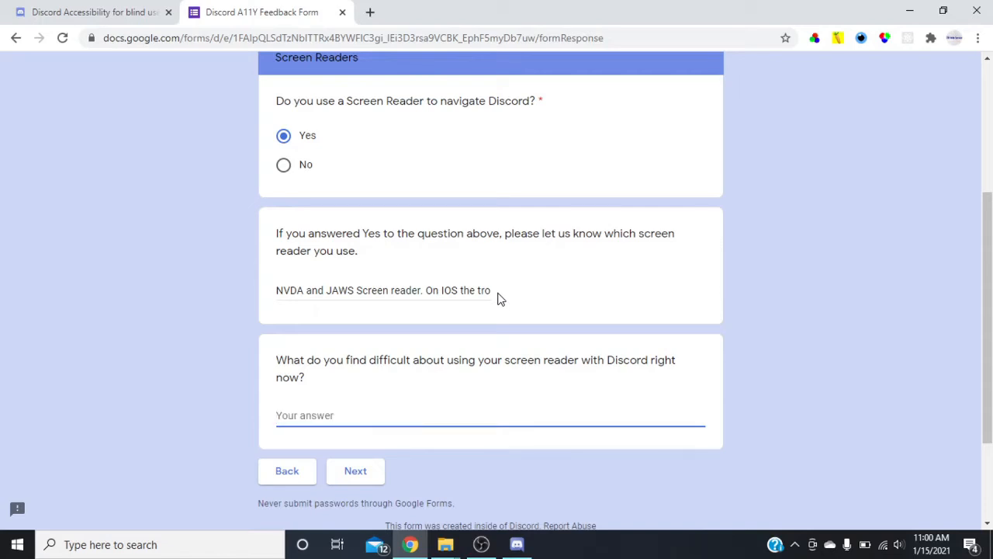
Open a blank Notepad document for drafting the answer about screen reader difficulties.
{"action": "key", "text": "super"}
{"action": "type", "text": "note"}
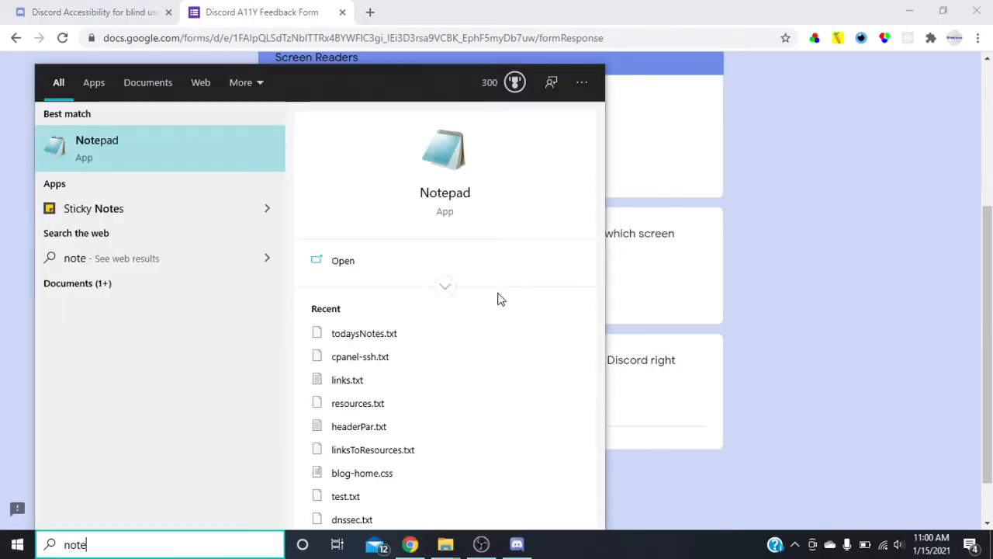
{"action": "key", "text": "Return"}
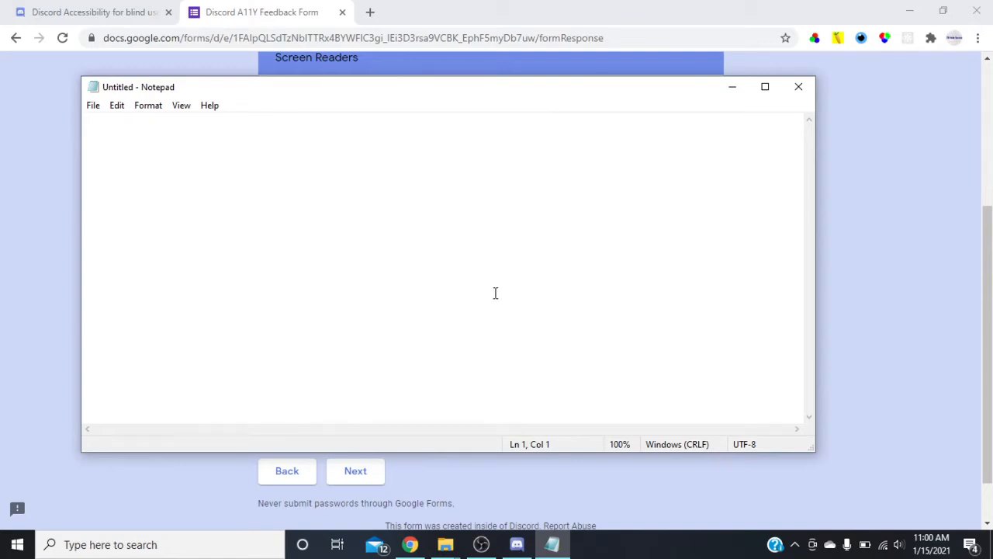
{"action": "type", "text": "The issue on computer"}
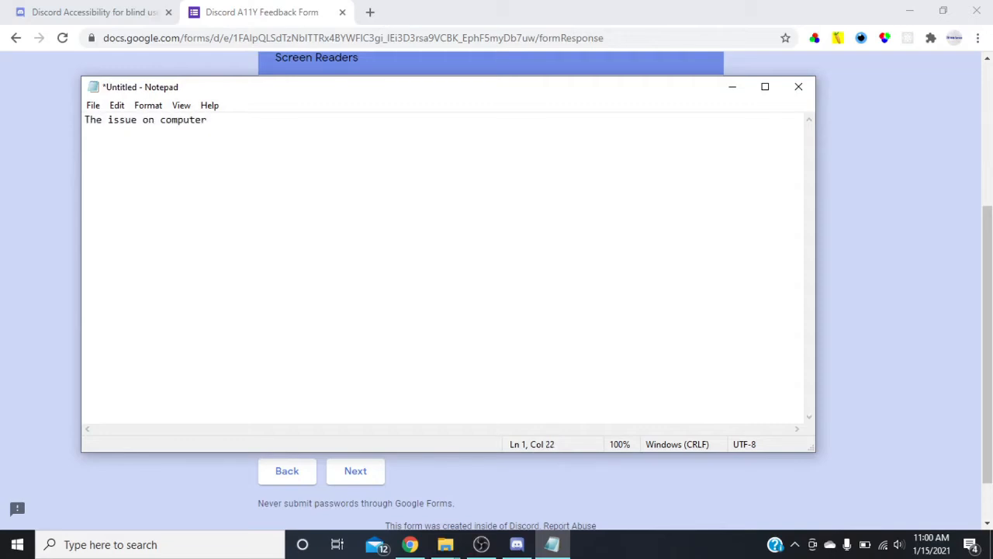
{"action": "key", "text": "ctrl+shift+Left"}
{"action": "type", "text": "desktop"}
{"action": "key", "text": "alt+Tab"}
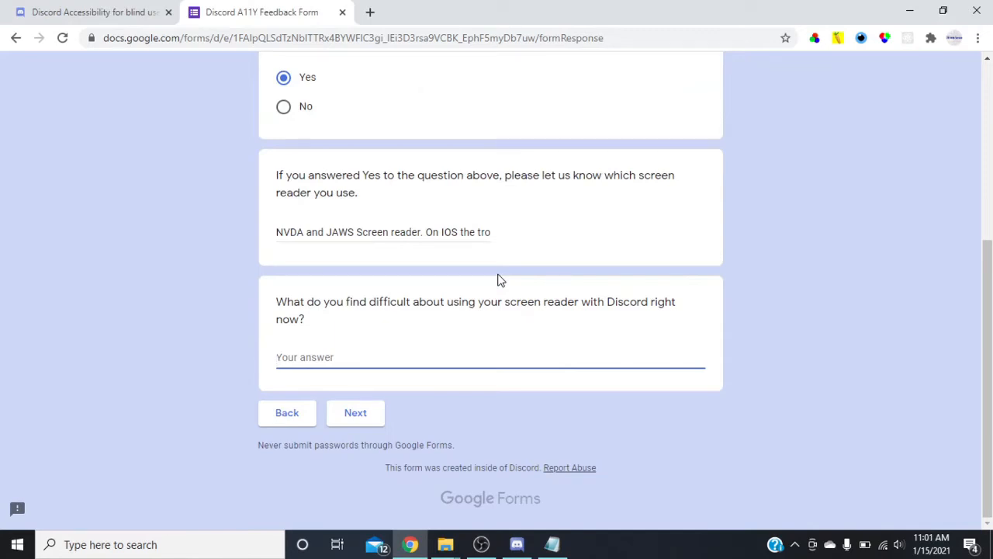
{"action": "key", "text": "alt+Tab"}
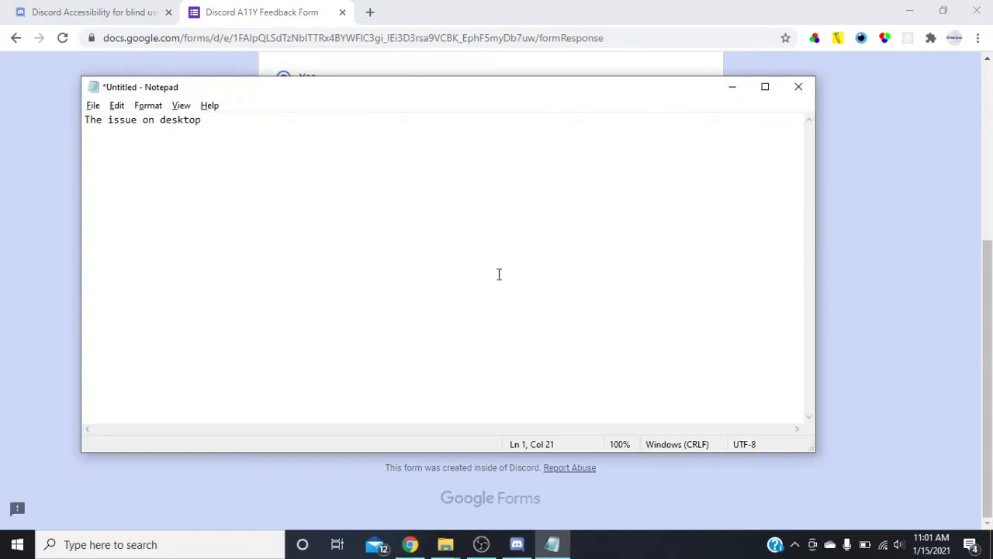
{"action": "key", "text": "ctrl+a"}
{"action": "key", "text": "ctrl+x"}
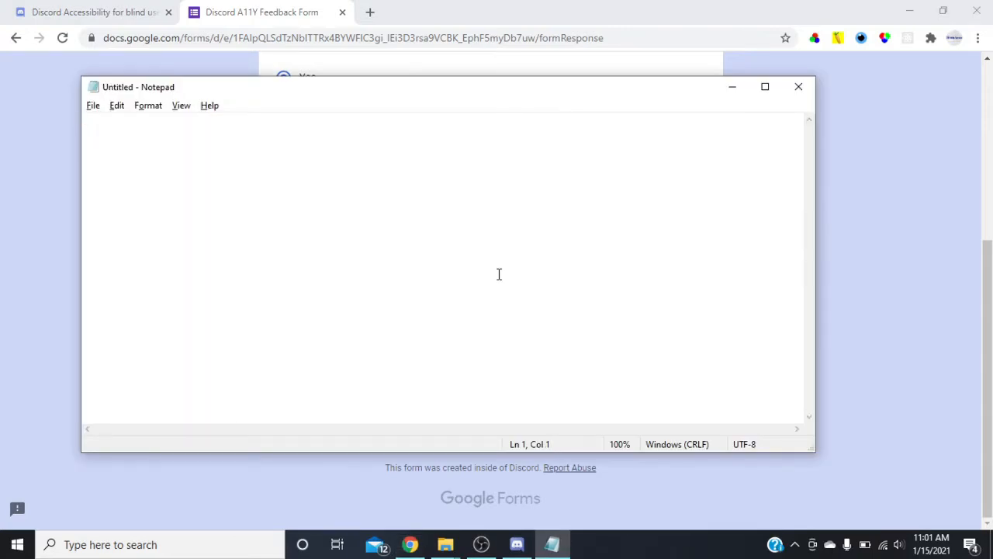
Write "The issue I am having is when I am in the chat room with a high chat volume." in the blank document.
{"action": "type", "text": "The"}
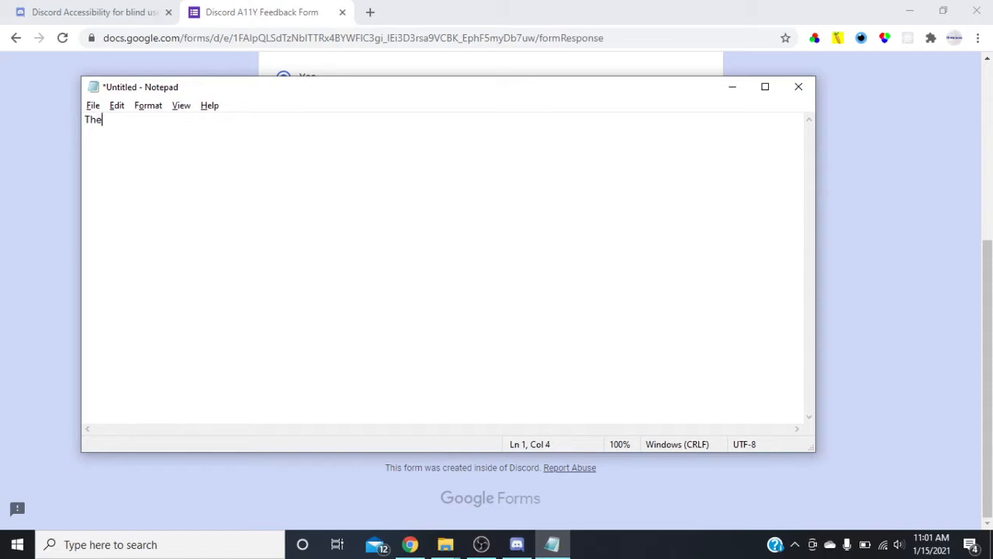
{"action": "type", "text": " issue I am having is when I "}
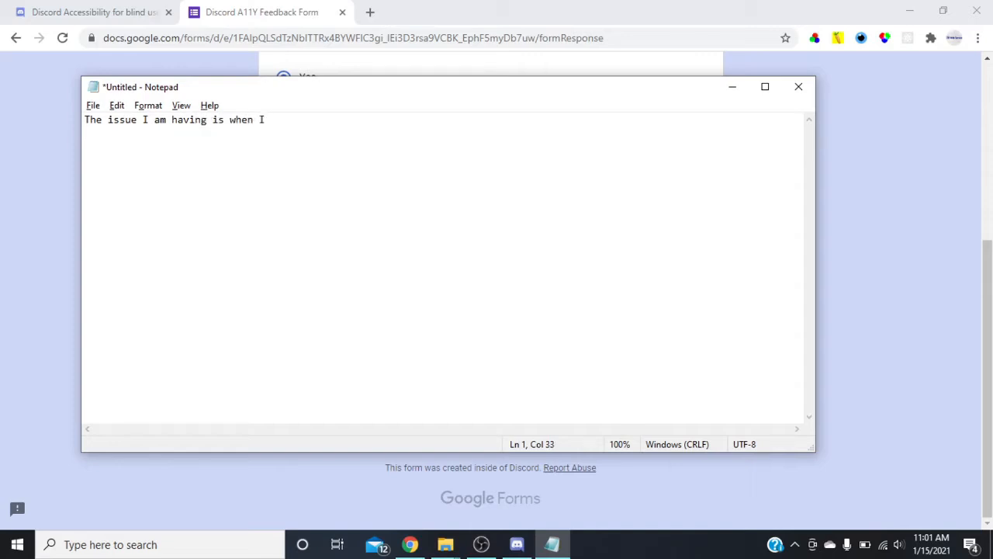
{"action": "type", "text": "in"}
{"action": "key", "text": "BackSpace"}
{"action": "key", "text": "BackSpace"}
{"action": "key", "text": "BackSpace"}
{"action": "key", "text": "BackSpace"}
{"action": "key", "text": "BackSpace"}
{"action": "type", "text": "I am in the chat room with"}
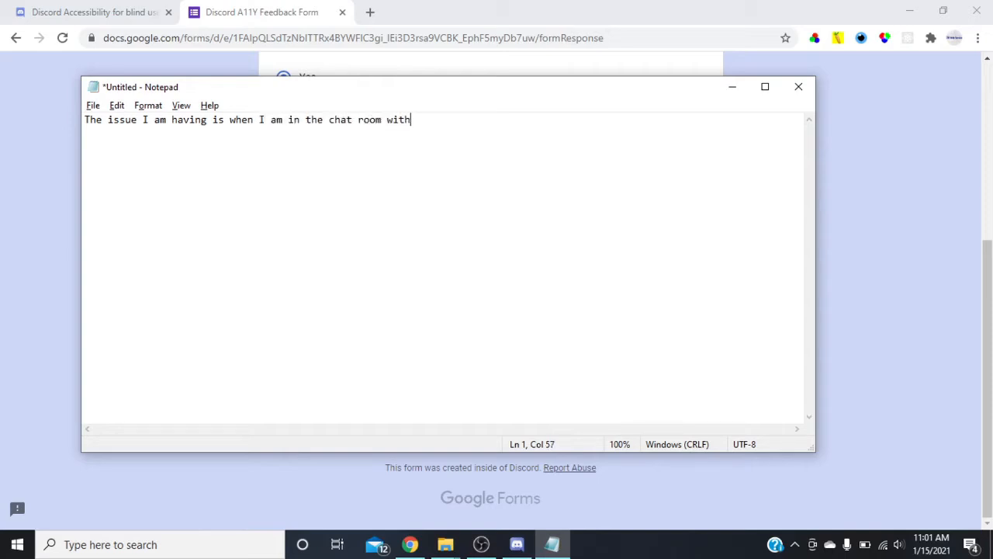
{"action": "type", "text": " a high chat volume."}
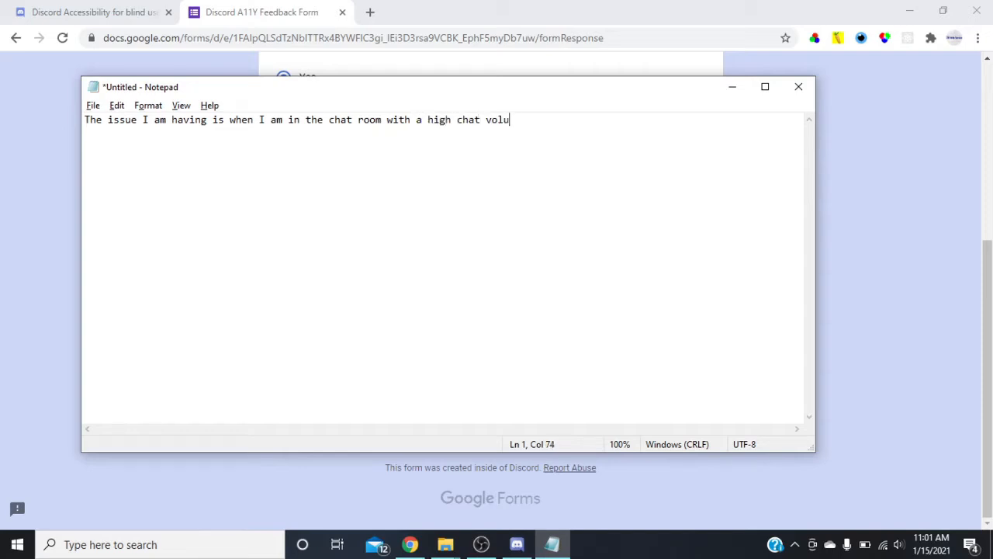
Continue the draft with "My screen reader jumps around, and I am not able to follow what is going on.".
{"action": "type", "text": "screen read"}
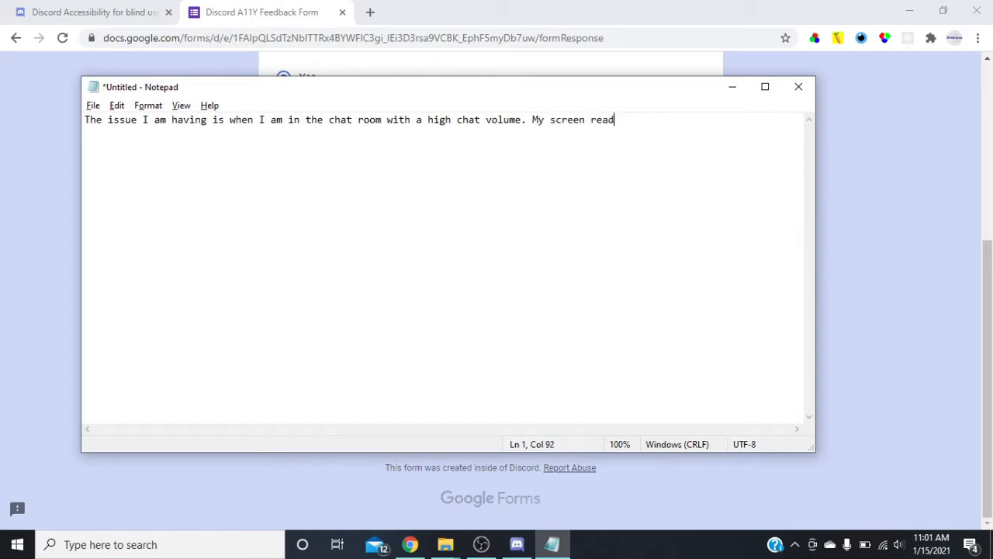
{"action": "type", "text": "er jumps around, and I am not"}
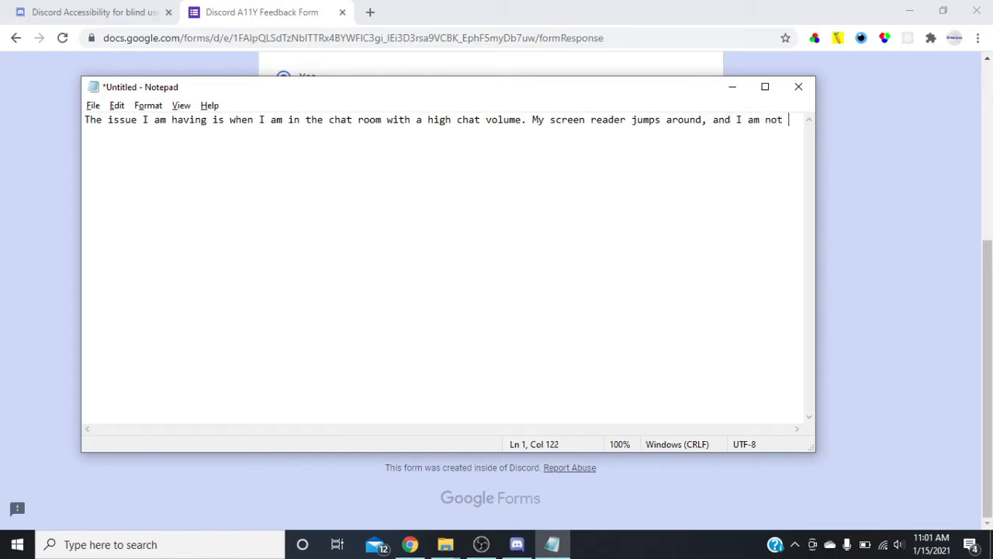
{"action": "type", "text": " able to f"}
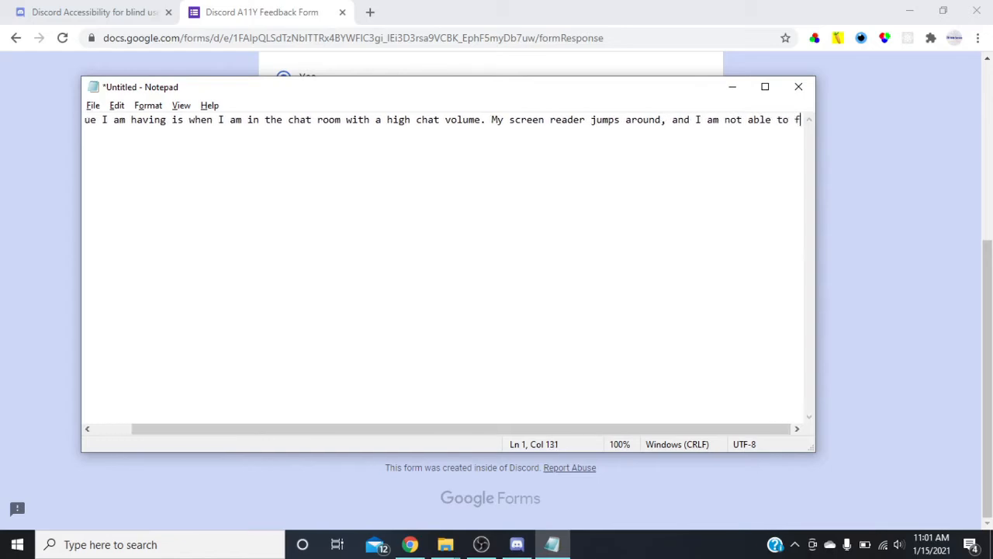
{"action": "type", "text": "ollow what "}
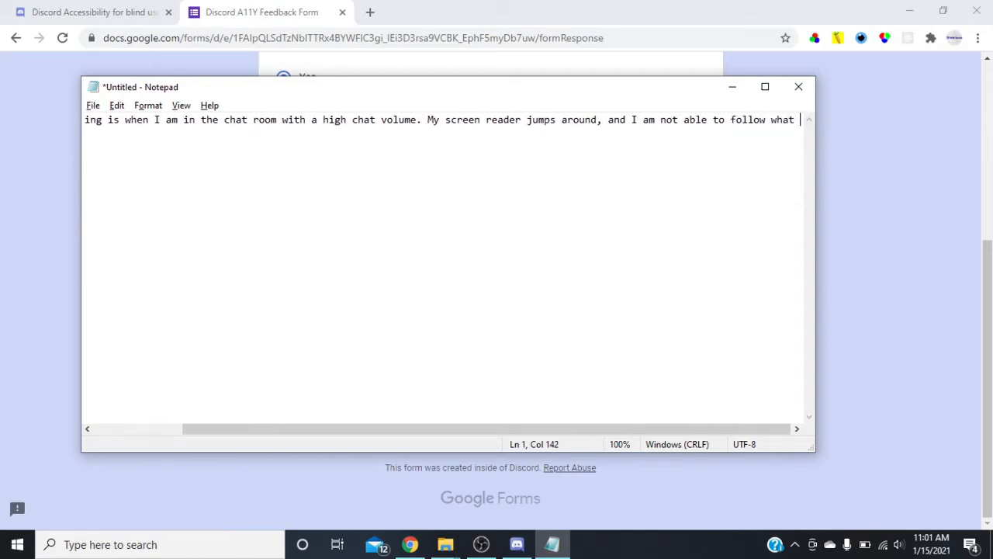
{"action": "type", "text": "is going "}
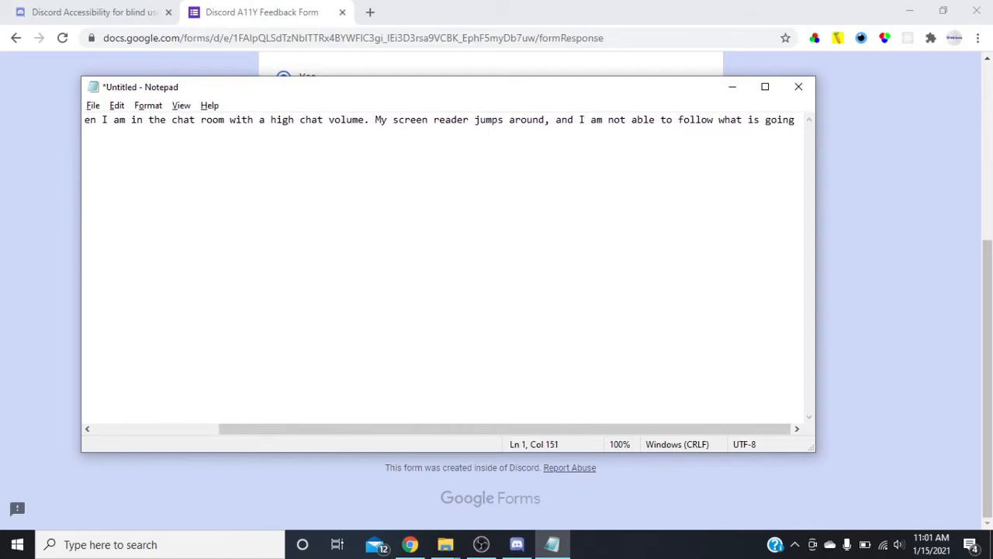
{"action": "type", "text": "on. "}
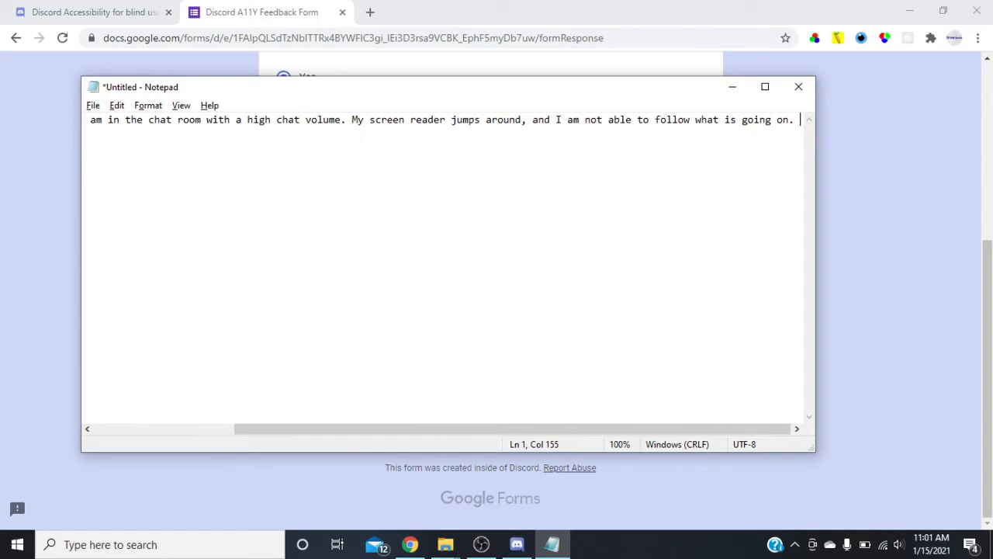
{"action": "type", "text": "I also "}
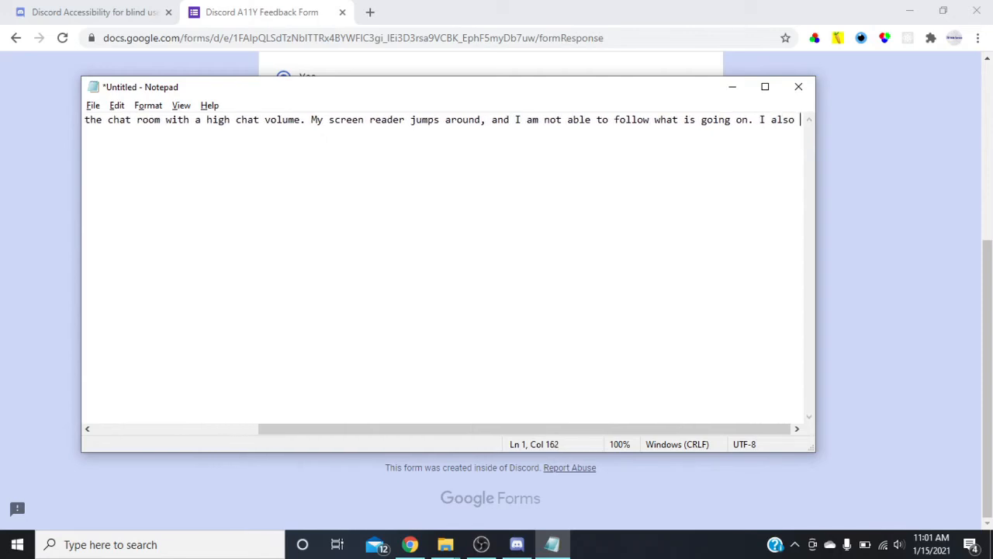
{"action": "type", "text": "sometimes"}
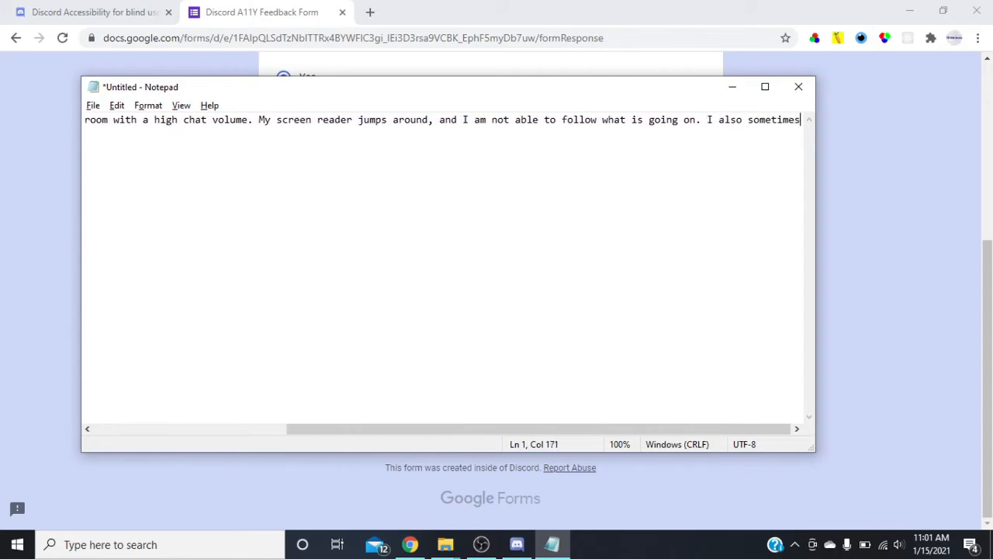
{"action": "type", "text": " find"}
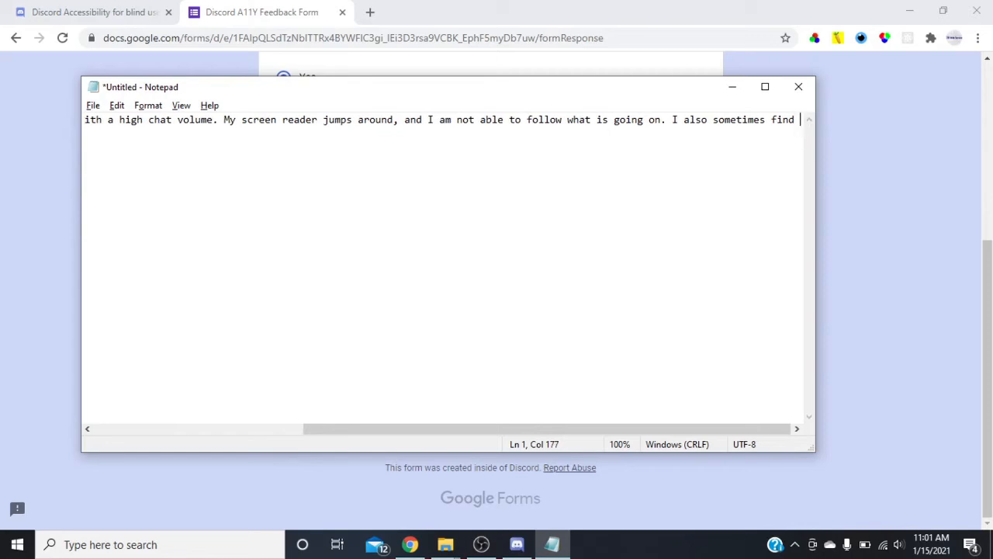
{"action": "type", "text": "s"}
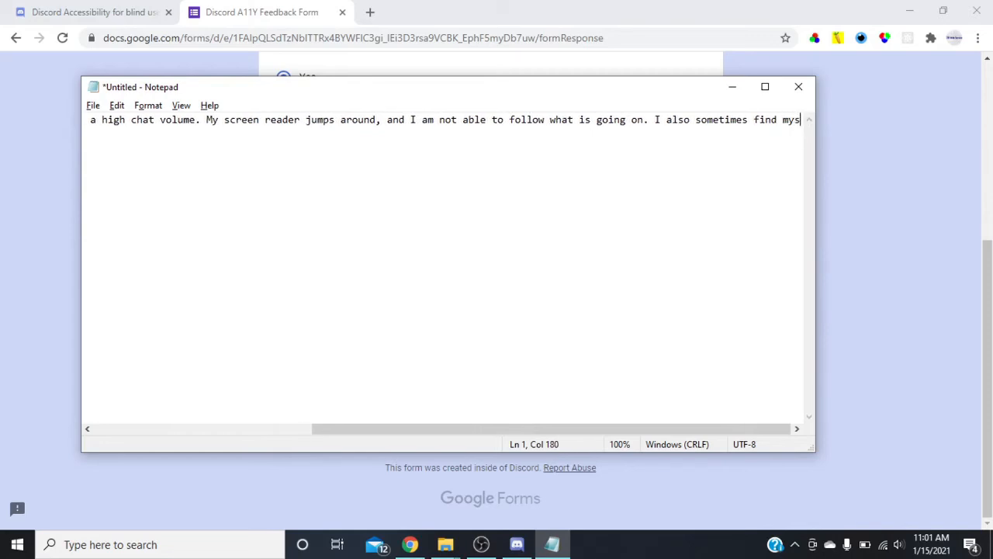
{"action": "type", "text": "my elf being in"}
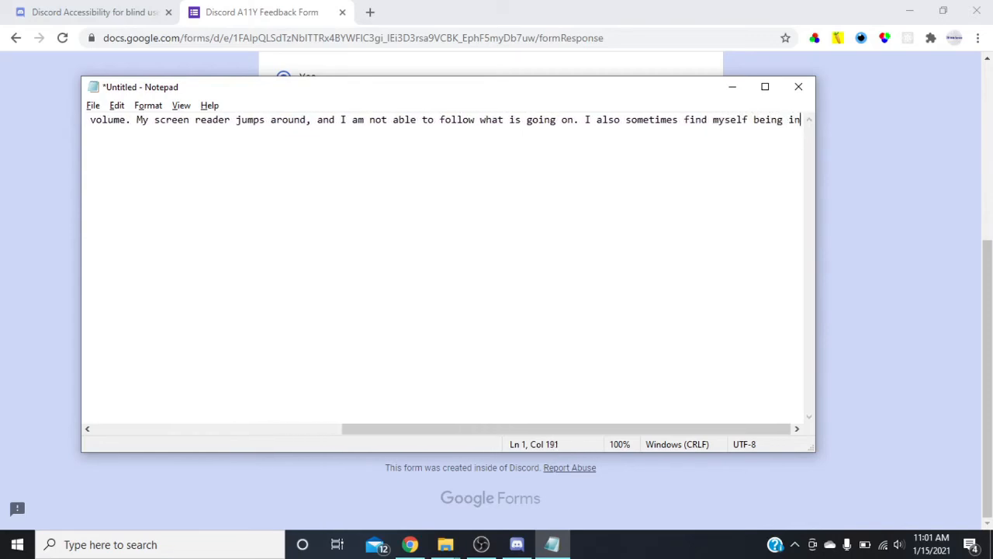
{"action": "type", "text": " the gen"}
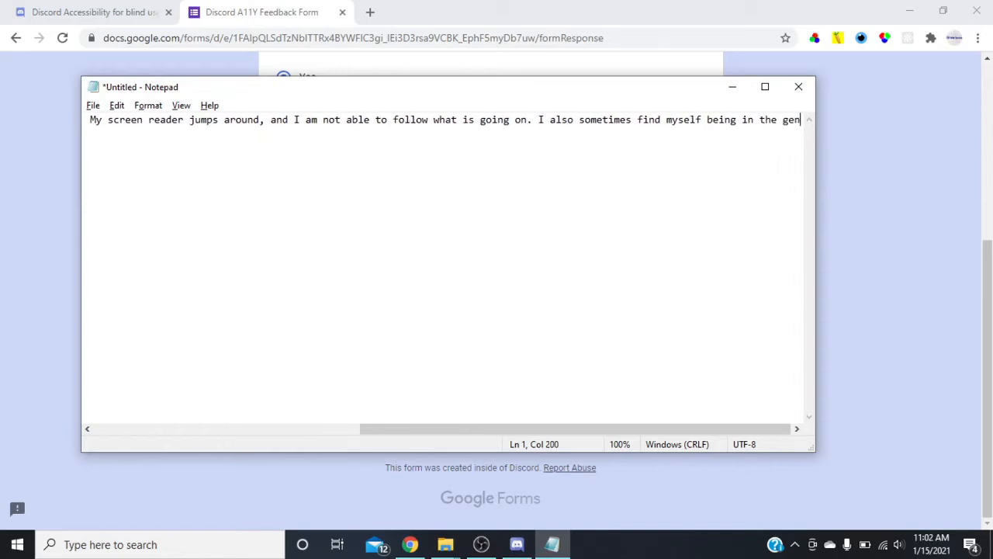
{"action": "type", "text": "eral chat "}
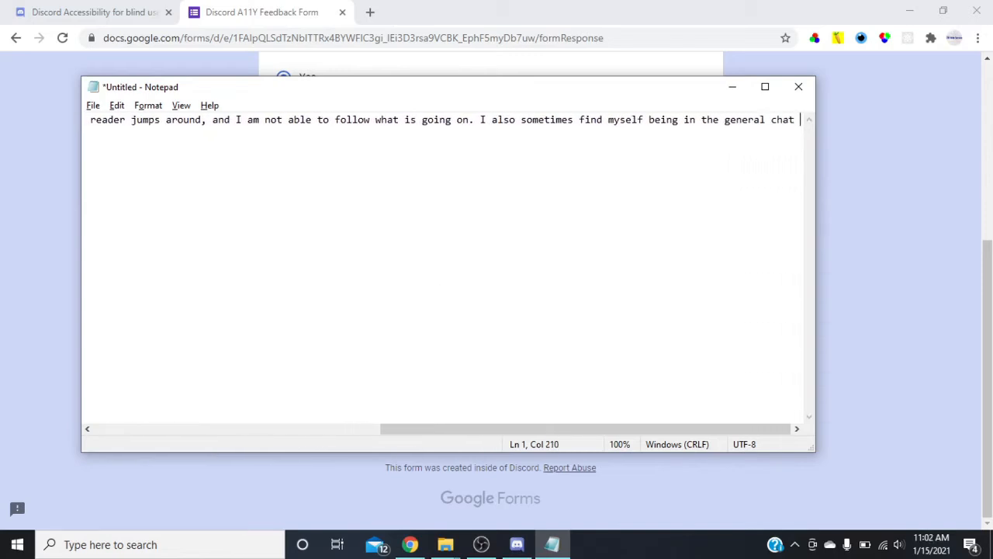
{"action": "type", "text": "area typei"}
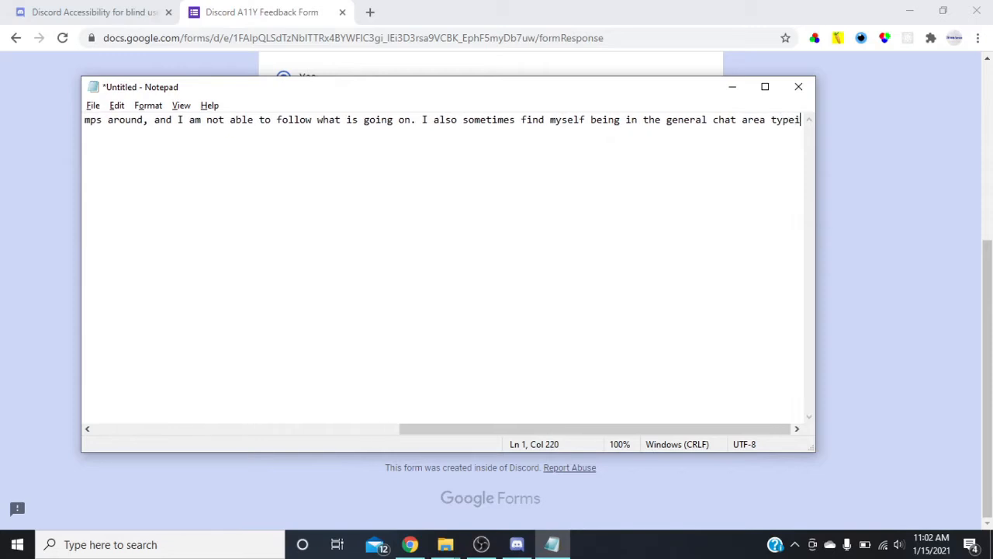
{"action": "type", "text": "ng a comment"}
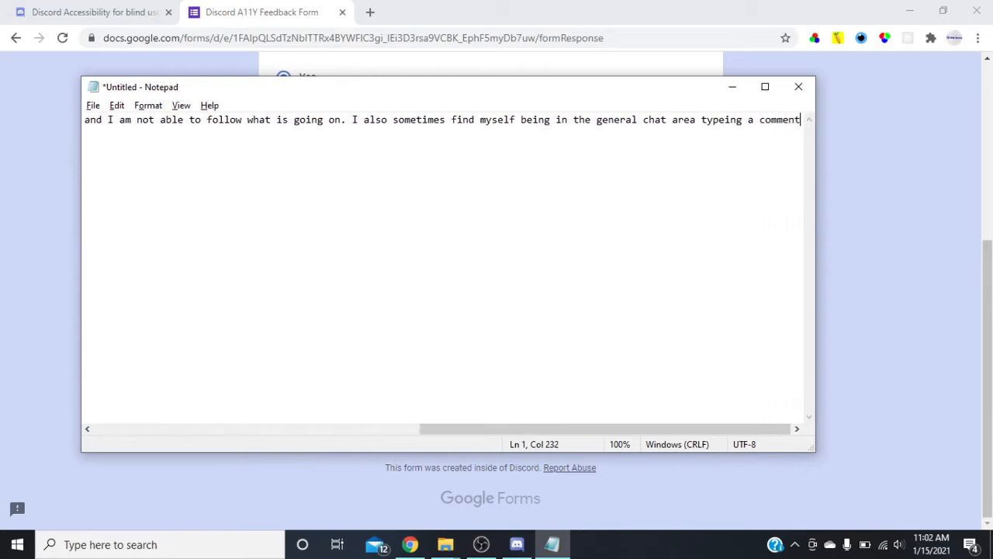
{"action": "type", "text": ", and the next thing I know i am typ"}
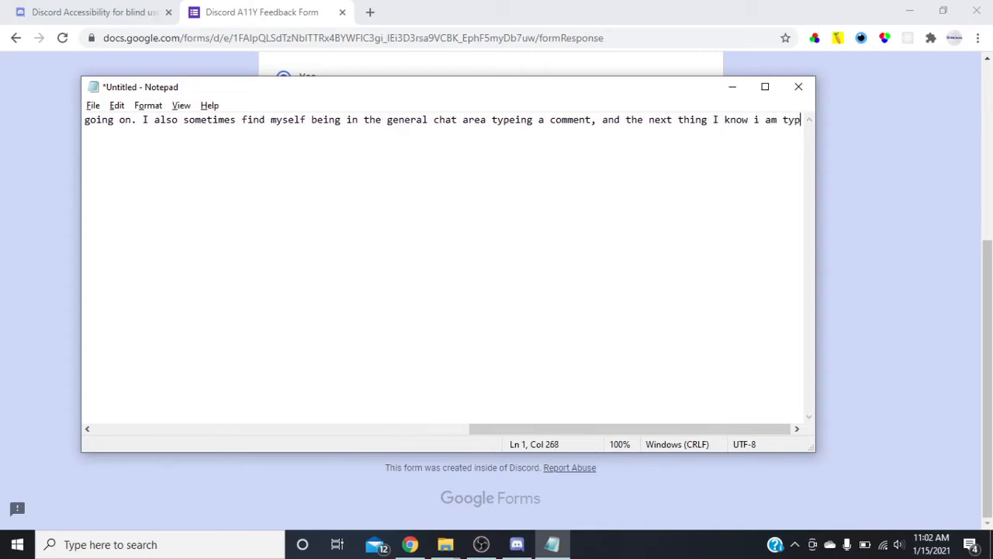
Finish the sentence with ", and the next thing I know i am typing a direct message to a person in the chat.".
{"action": "type", "text": "a c"}
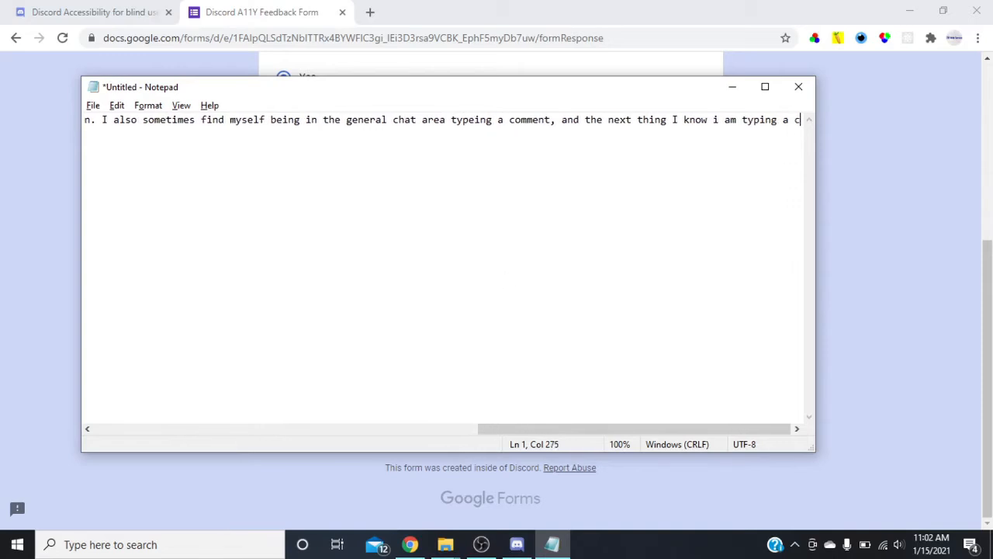
{"action": "type", "text": "omment"}
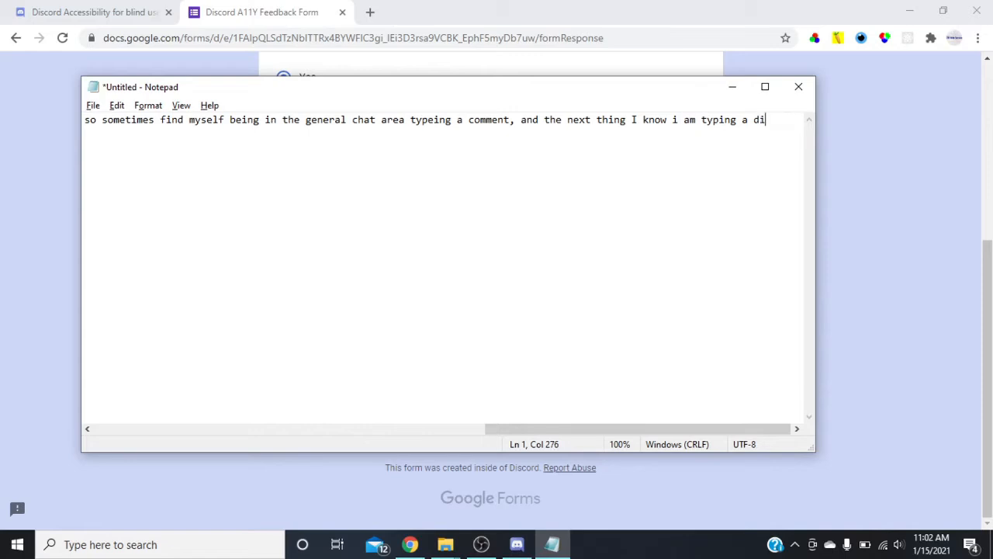
{"action": "type", "text": "messag"}
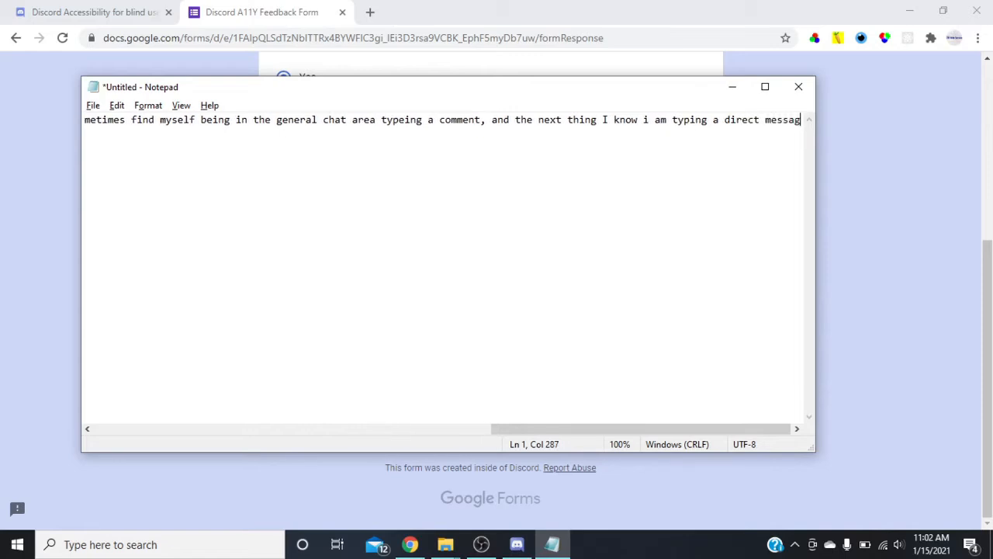
{"action": "type", "text": "e to a per"}
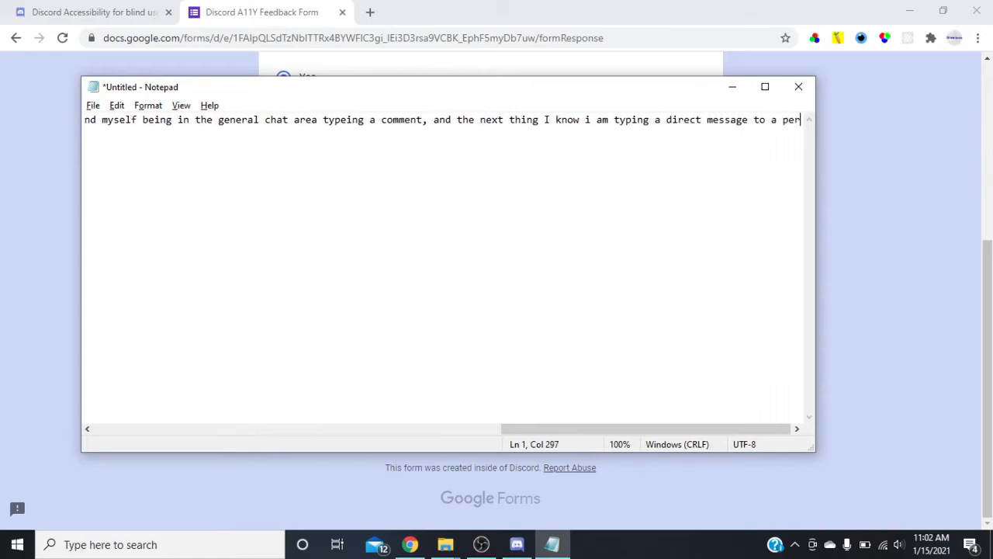
{"action": "type", "text": "son in the chat."}
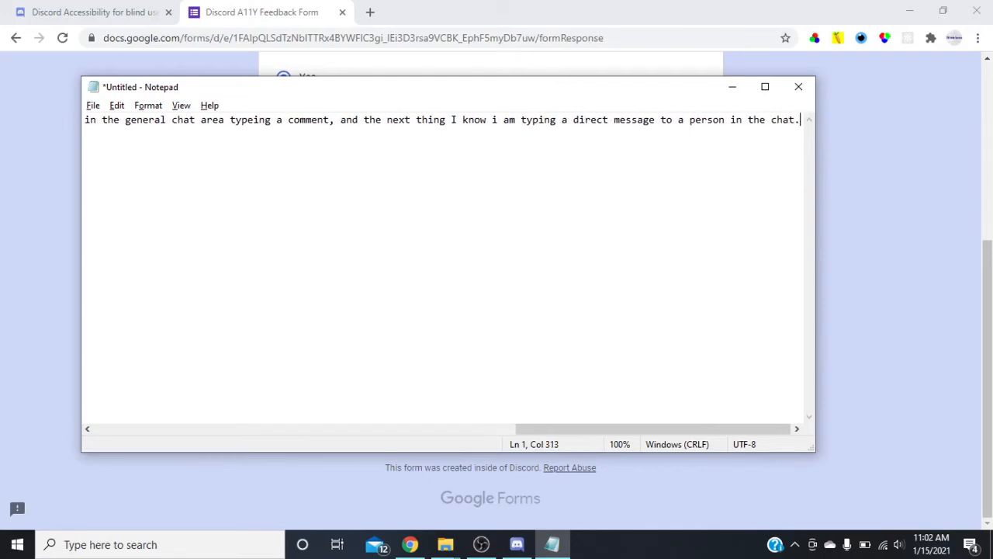
Start a new paragraph after a blank line with "On the iphone the issue I am having is when".
{"action": "key", "text": "Return"}
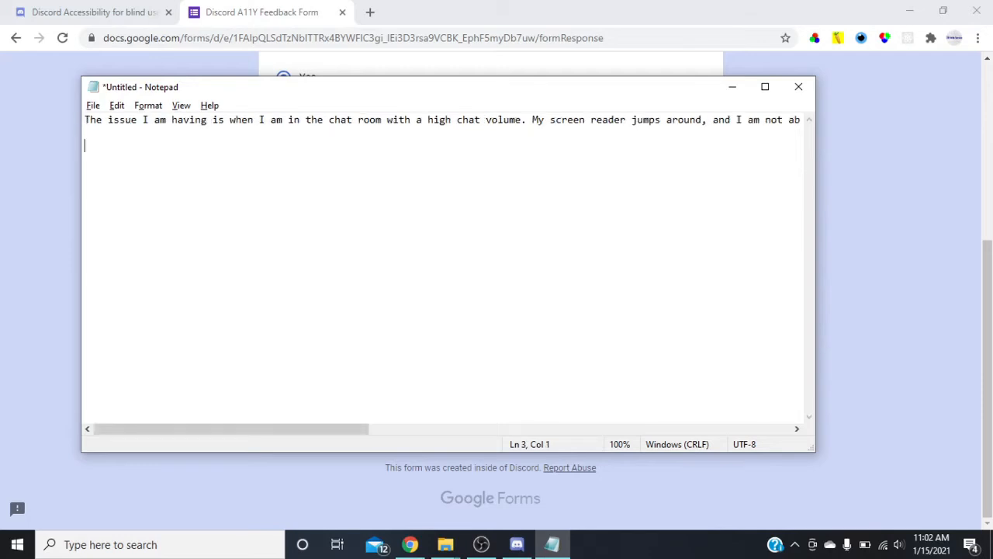
{"action": "type", "text": "On the iphone the issue"}
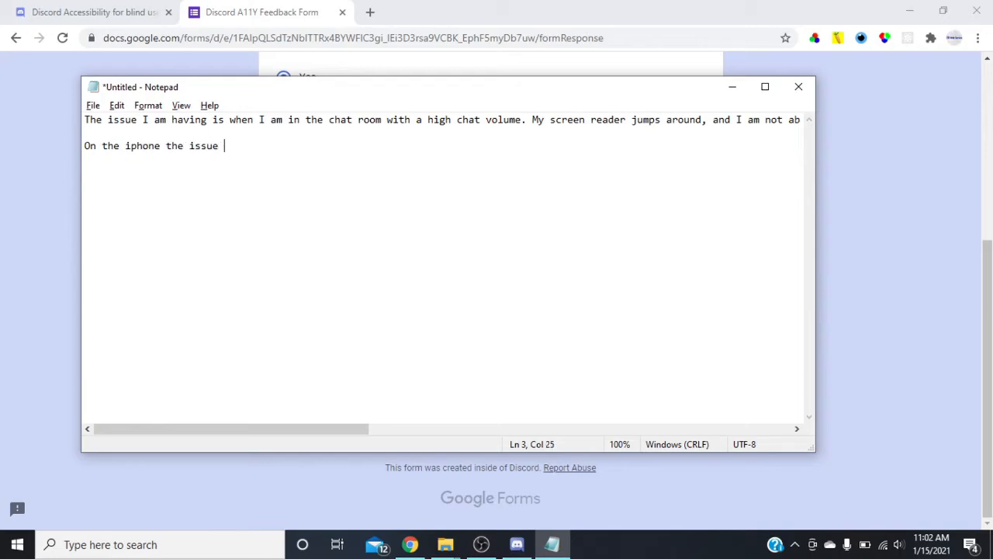
{"action": "type", "text": " I am having is when "}
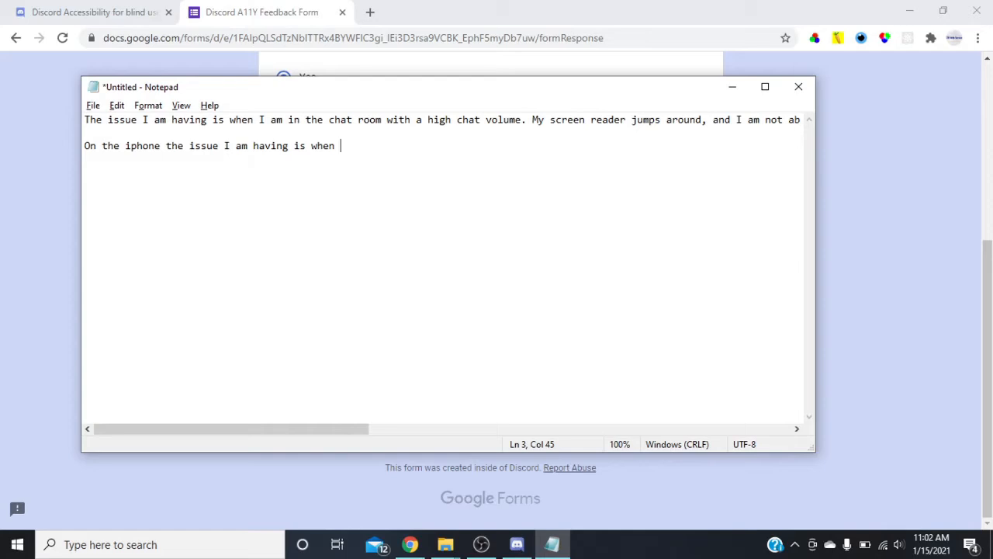
{"action": "type", "text": "I swipe left from wher"}
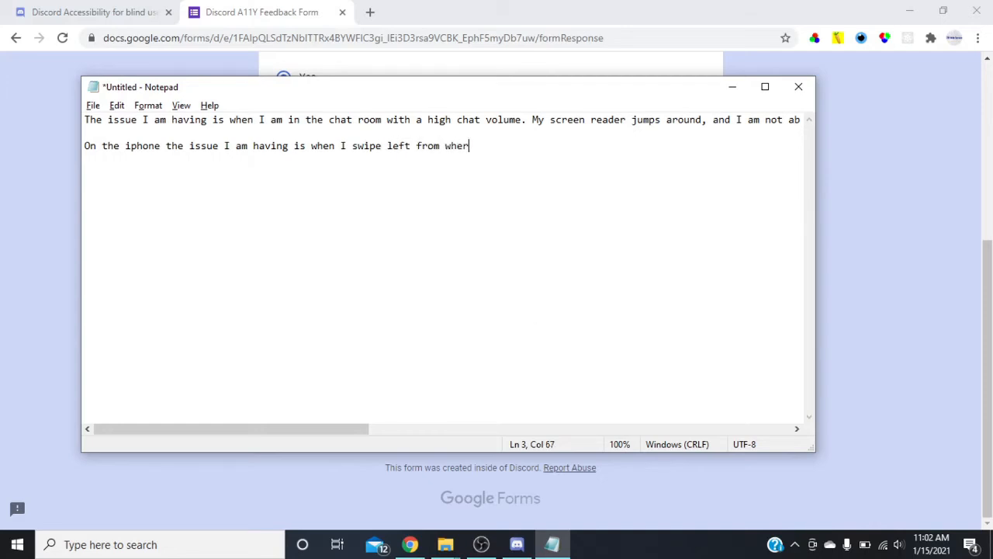
{"action": "type", "text": "e I should be typin g"}
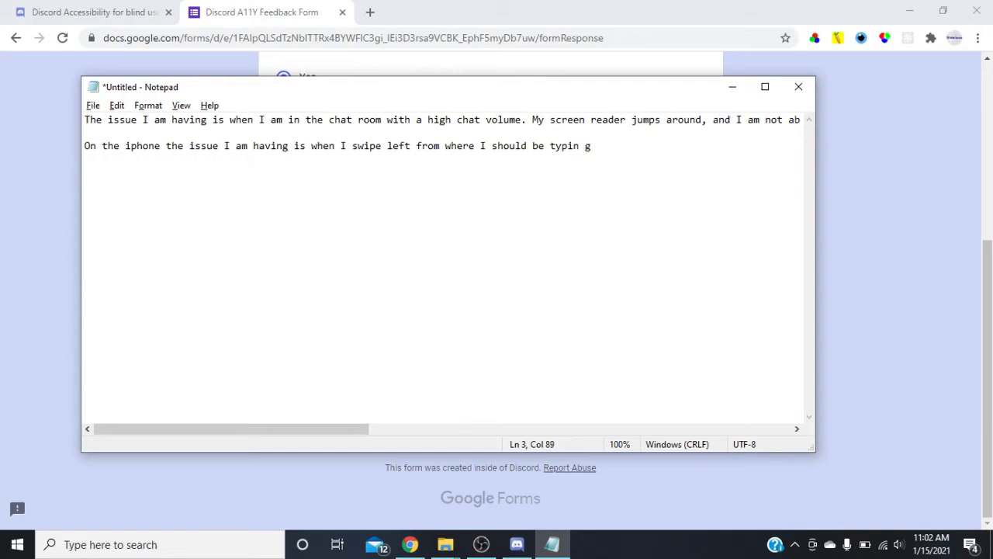
Continue the iPhone paragraph with "I swipe left from where I should be typing the message".
{"action": "key", "text": "shift+Left"}
{"action": "key", "text": "shift+Left"}
{"action": "key", "text": "shift+Left"}
{"action": "key", "text": "shift+Left"}
{"action": "key", "text": "shift+Left"}
{"action": "key", "text": "shift+Left"}
{"action": "key", "text": "shift+Left"}
{"action": "key", "text": "shift+Left"}
{"action": "type", "text": "typing the messag"}
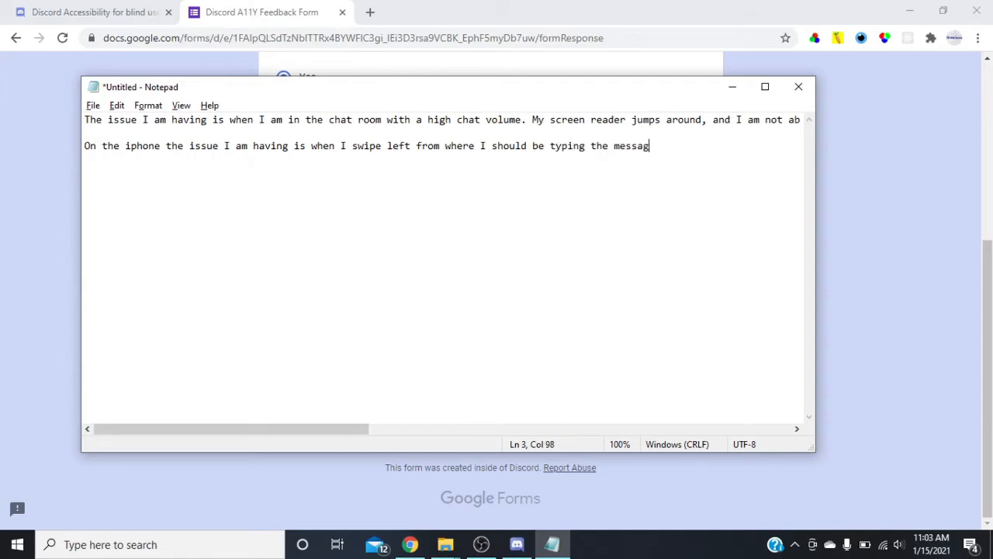
{"action": "type", "text": "e to get to the m"}
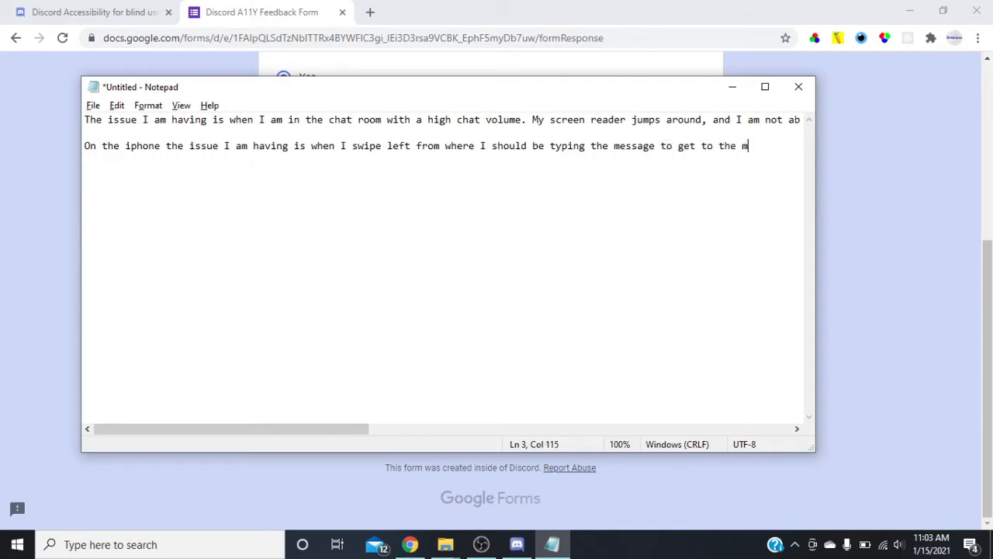
{"action": "type", "text": "ost recent "}
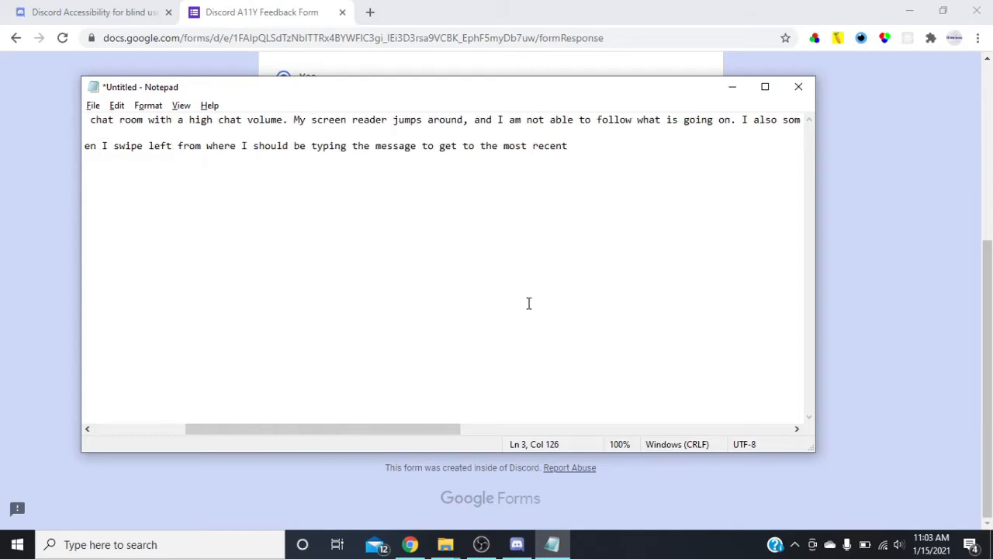
{"action": "type", "text": "comment submitted"}
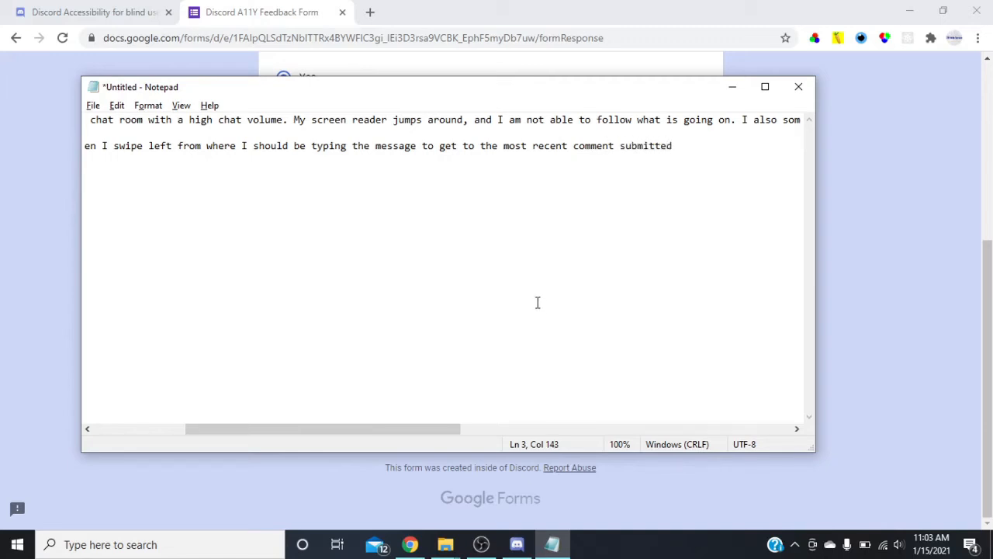
{"action": "type", "text": ", my focus goes back to the"}
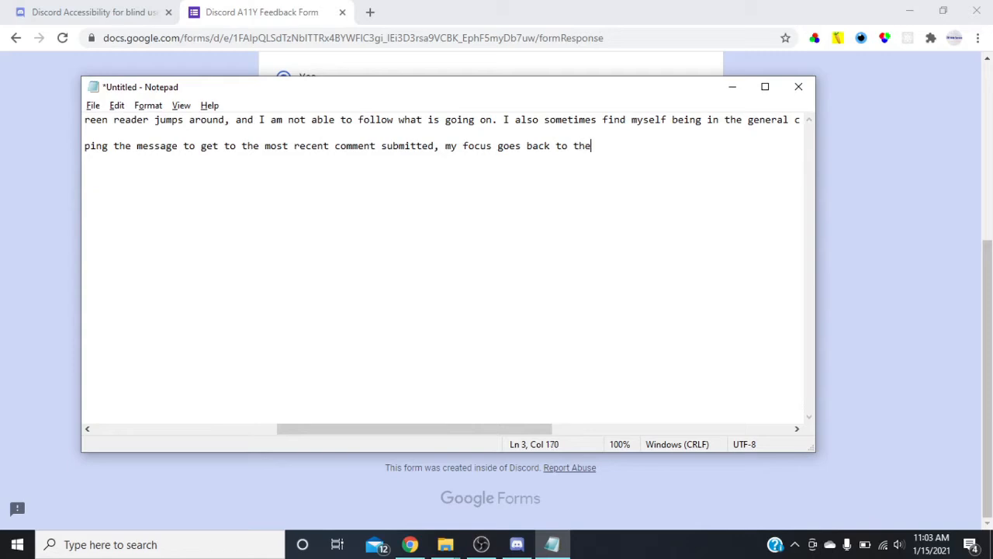
{"action": "type", "text": " top of the chat and I have to f"}
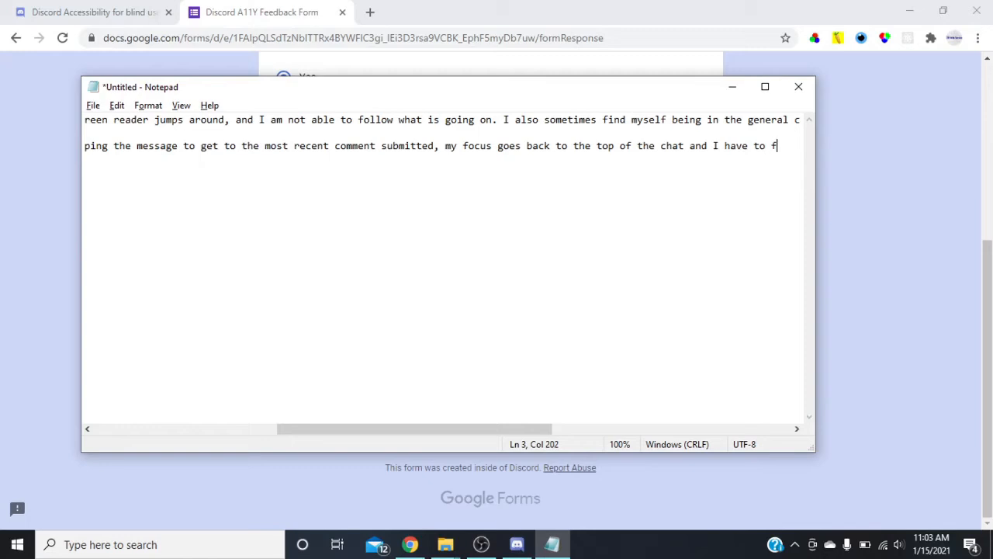
Add "swipe right to get" to the iPhone sentence, correcting the swipe direction from left to right.
{"action": "key", "text": "BackSpace"}
{"action": "type", "text": "swipe left"}
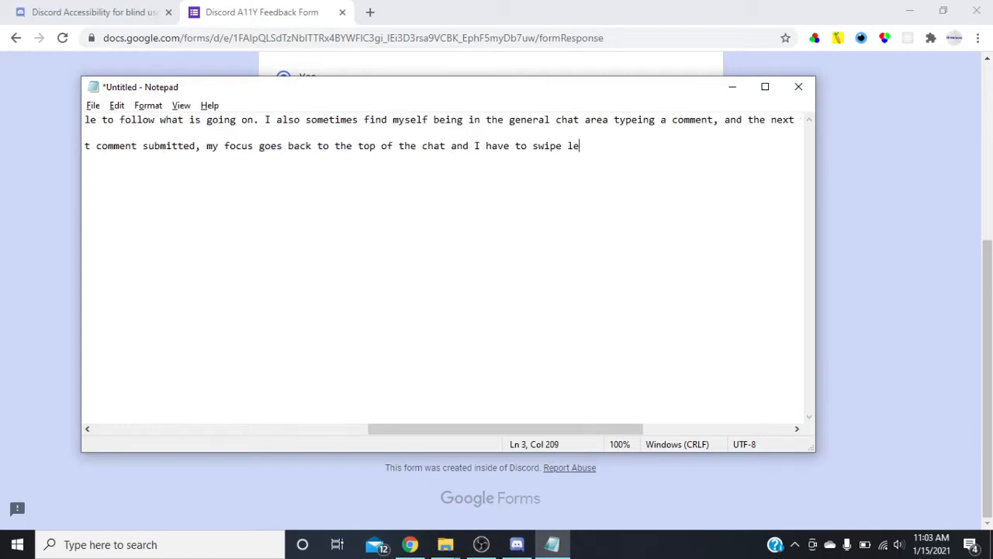
{"action": "key", "text": "BackSpace"}
{"action": "key", "text": "BackSpace"}
{"action": "key", "text": "BackSpace"}
{"action": "key", "text": "BackSpace"}
{"action": "key", "text": "BackSpace"}
{"action": "type", "text": "right to get to klwhere I"}
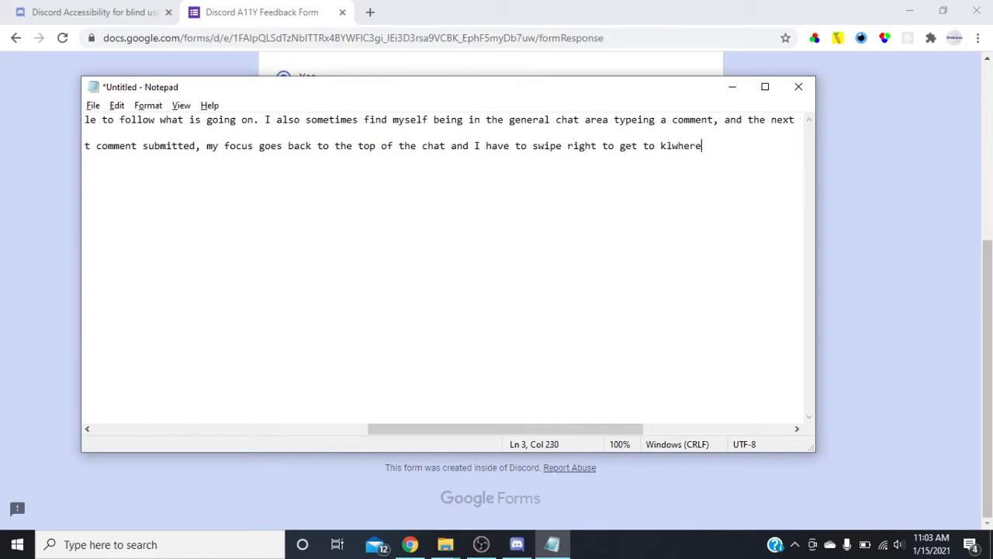
Complete the iPhone sentence with "to wheree I need to be.", correcting the mistyped words before it.
{"action": "key", "text": "ctrl+shift+Left"}
{"action": "key", "text": "ctrl+shift+Left"}
{"action": "key", "text": "ctrl+shift+Left"}
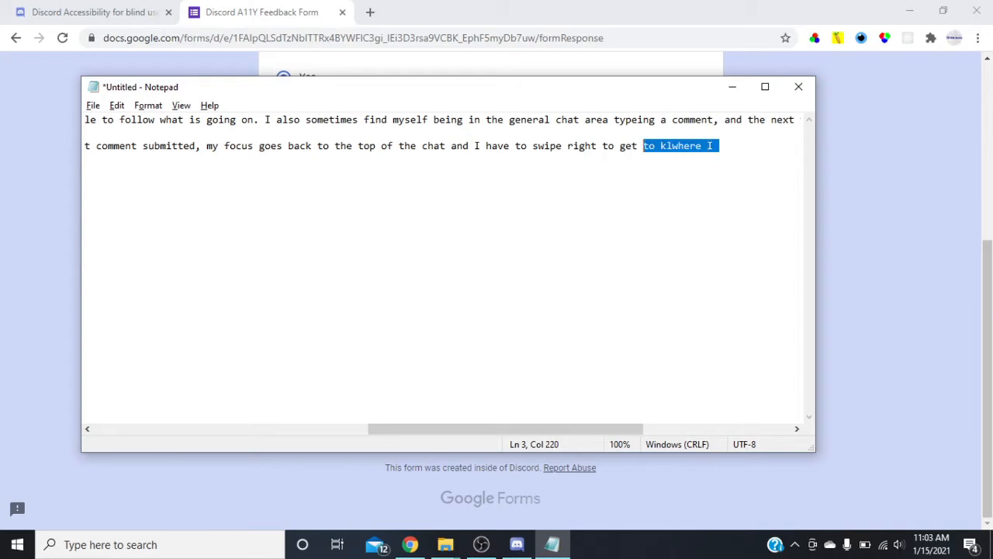
{"action": "type", "text": "towhere I"}
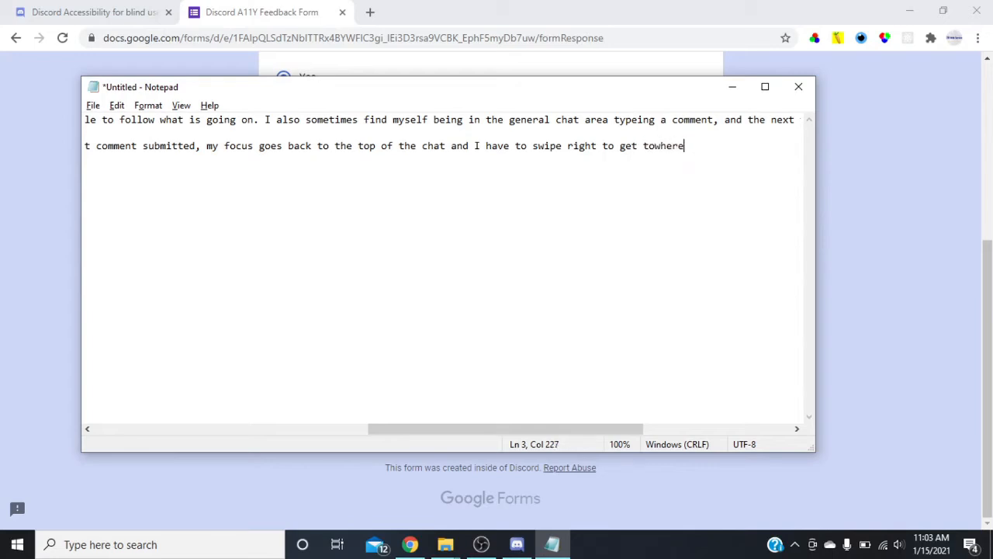
{"action": "key", "text": "ctrl+shift+Left"}
{"action": "key", "text": "ctrl+shift+Left"}
{"action": "type", "text": "to wheree I need to be. "}
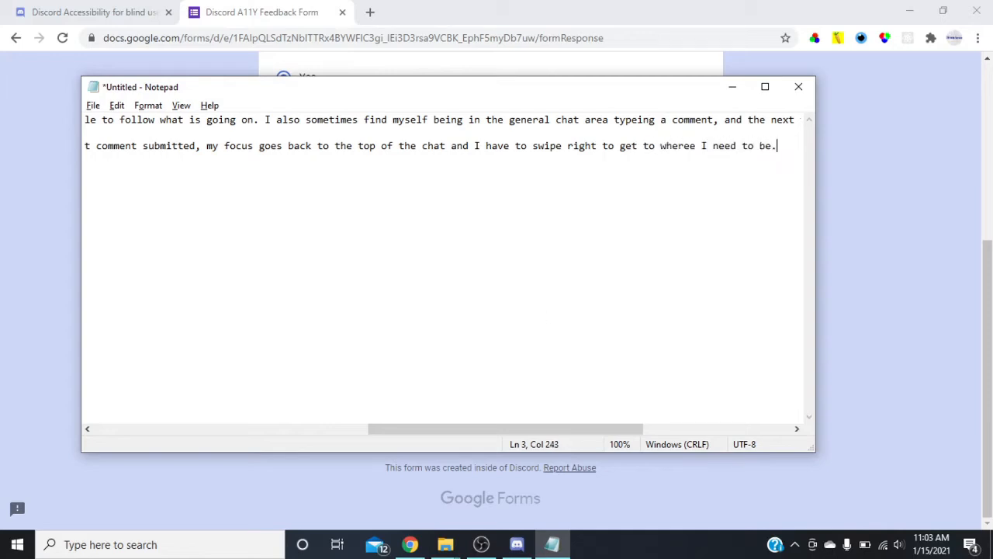
{"action": "type", "text": "When I"}
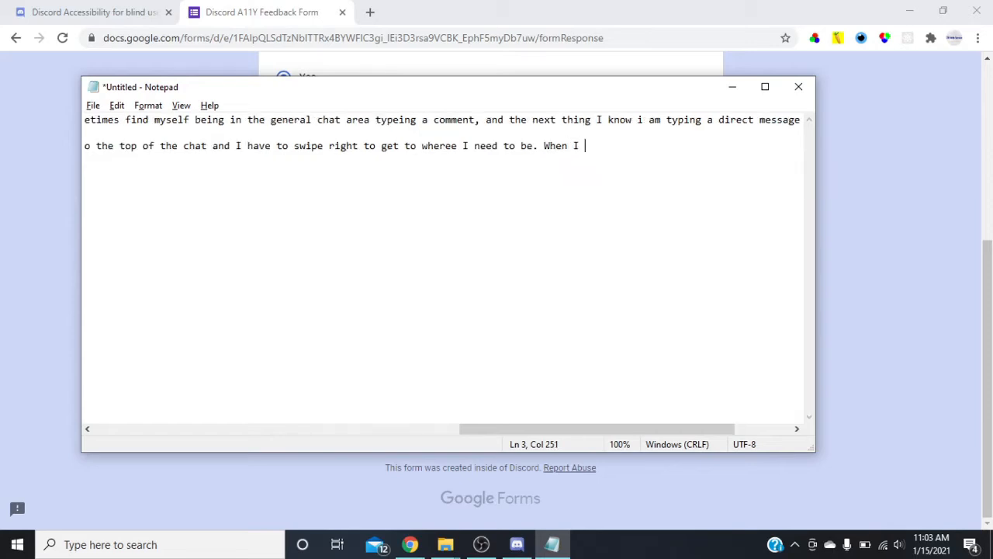
{"action": "type", "text": " am looking at alot of me"}
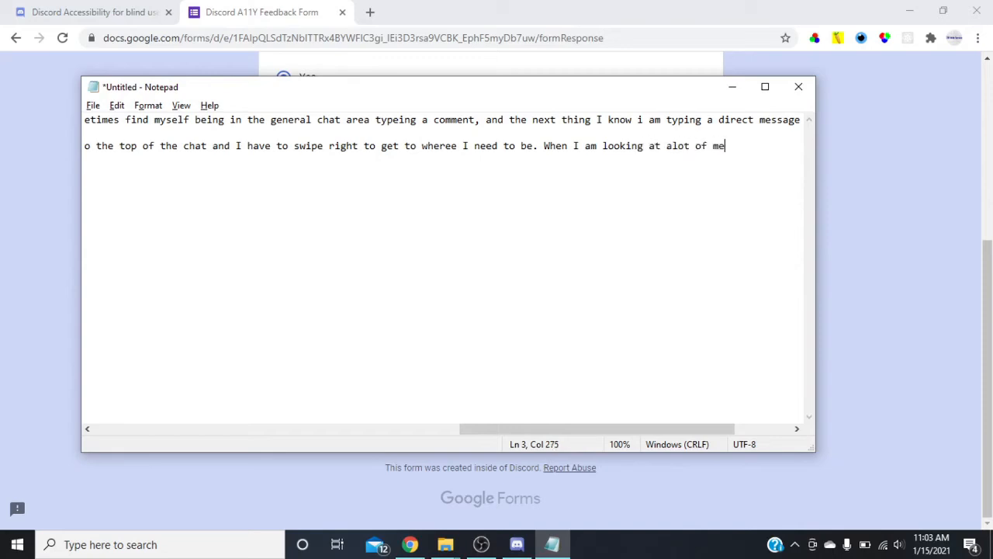
{"action": "type", "text": "ssages I"}
Continue the messages sentence with "sometimes just close the app" after the final "I" of the iPhone paragraph.
{"action": "key", "text": "Up"}
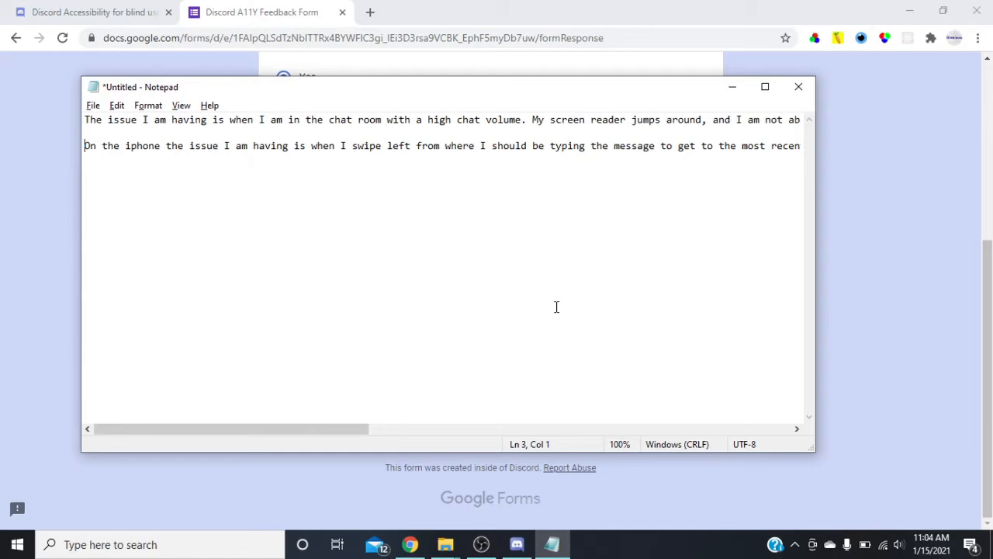
{"action": "key", "text": "End"}
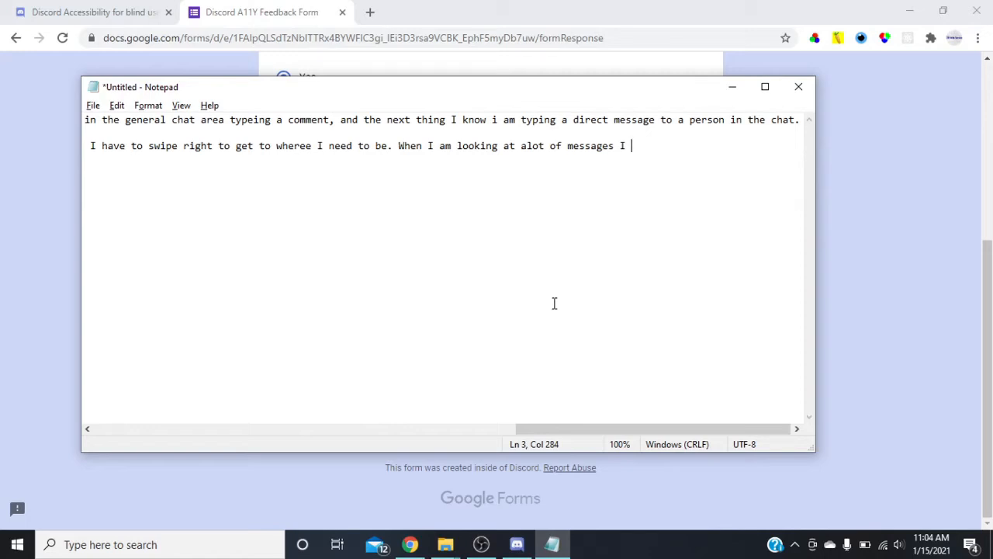
{"action": "type", "text": "sometimes just clos"}
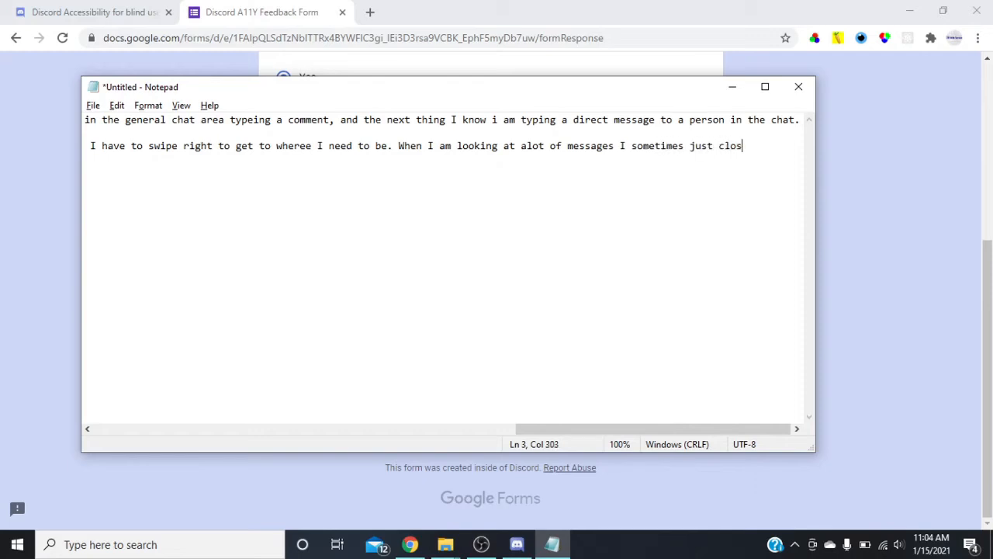
{"action": "type", "text": "e the app,be"}
{"action": "key", "text": "BackSpace"}
{"action": "key", "text": "BackSpace"}
{"action": "key", "text": "BackSpace"}
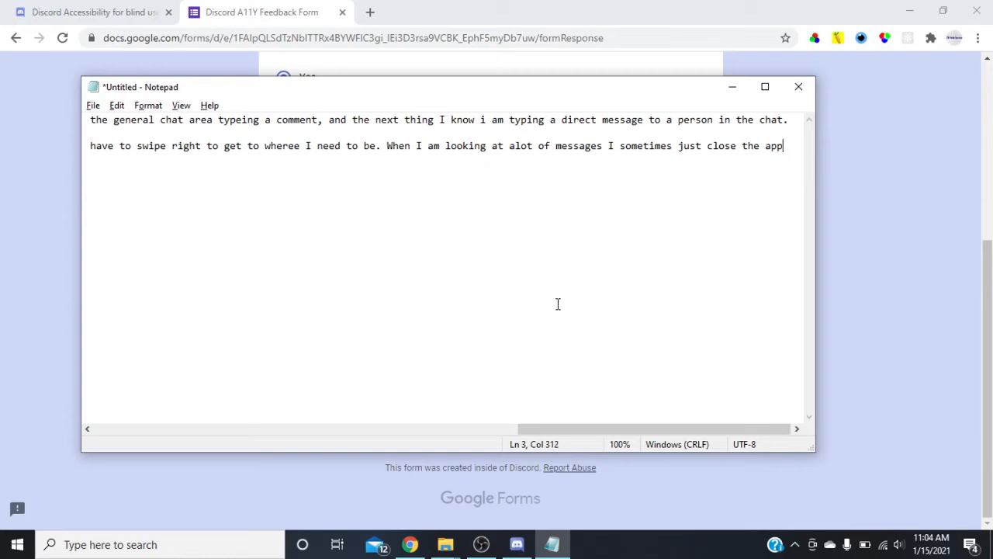
Complete the iPhone paragraph with ", because I know I will never reach the bottom.".
{"action": "type", "text": ", because I"}
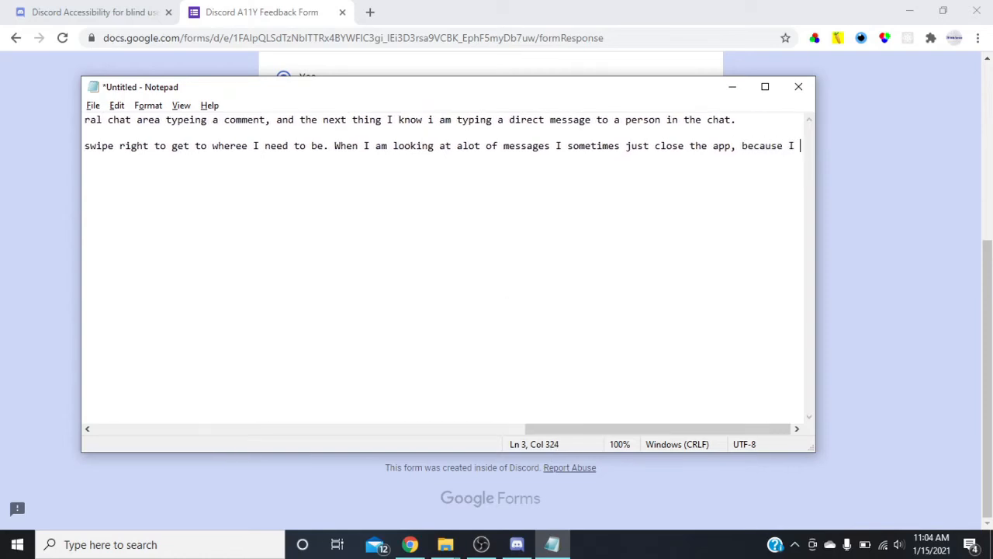
{"action": "key", "text": "BackSpace"}
{"action": "type", "text": "know I will "}
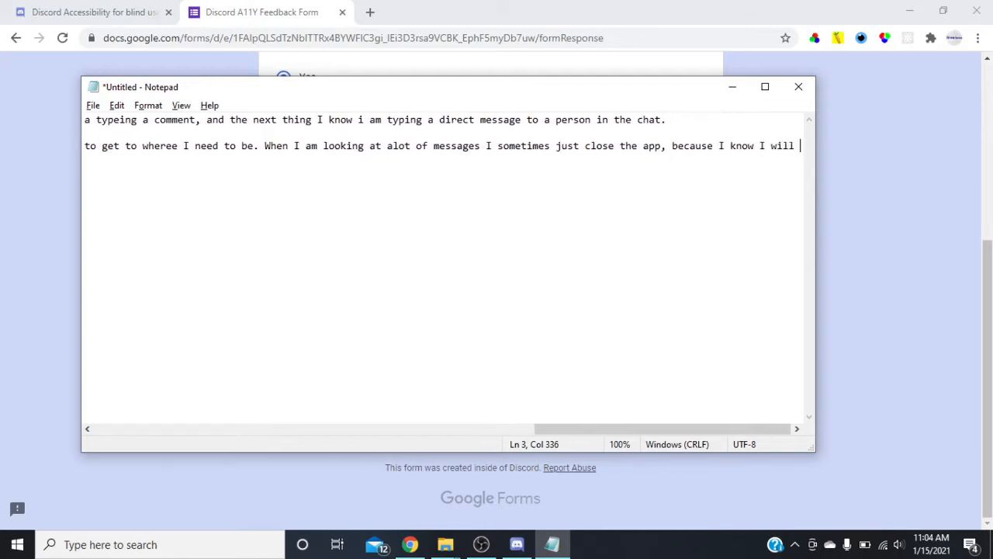
{"action": "type", "text": "never reac"}
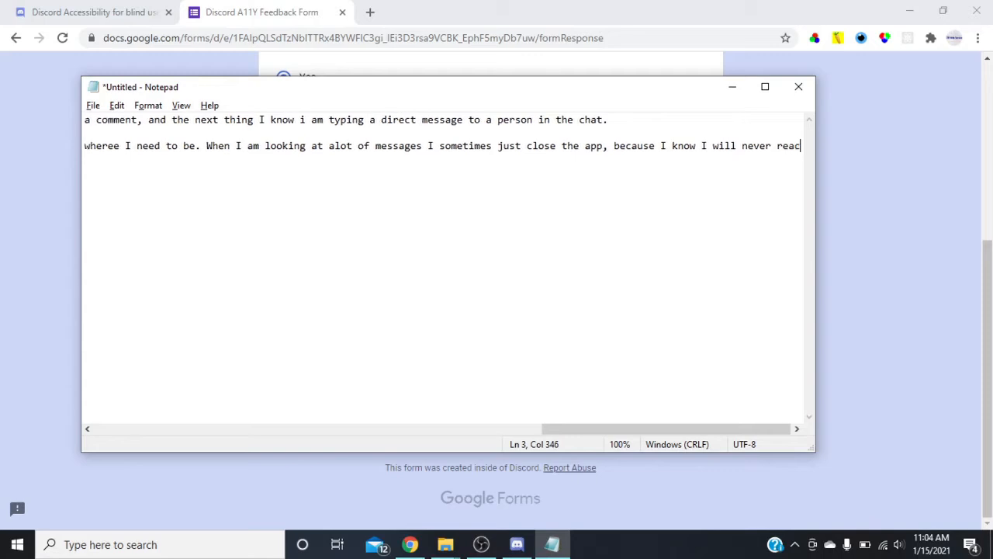
{"action": "type", "text": "h to"}
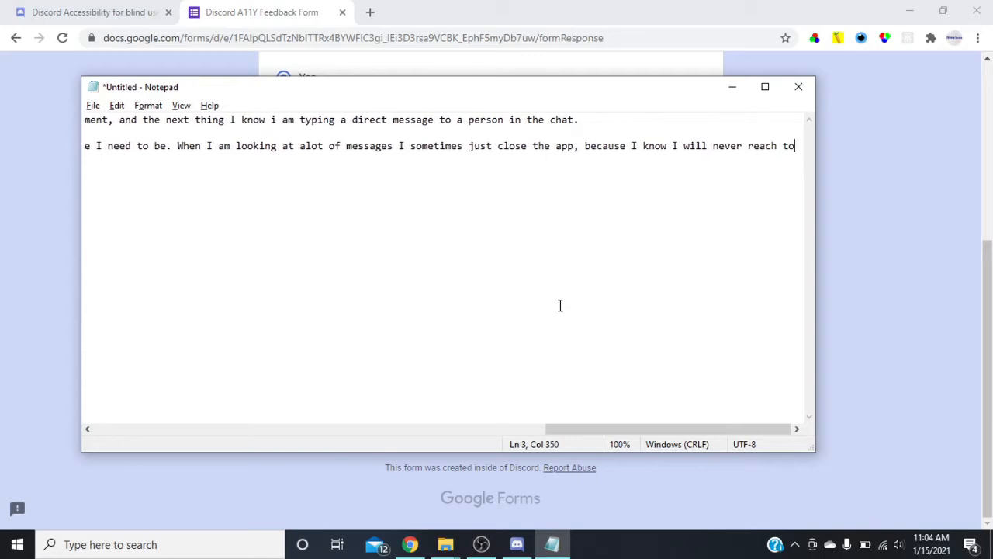
{"action": "key", "text": "BackSpace"}
{"action": "key", "text": "BackSpace"}
{"action": "key", "text": "BackSpace"}
{"action": "type", "text": "the bottom."}
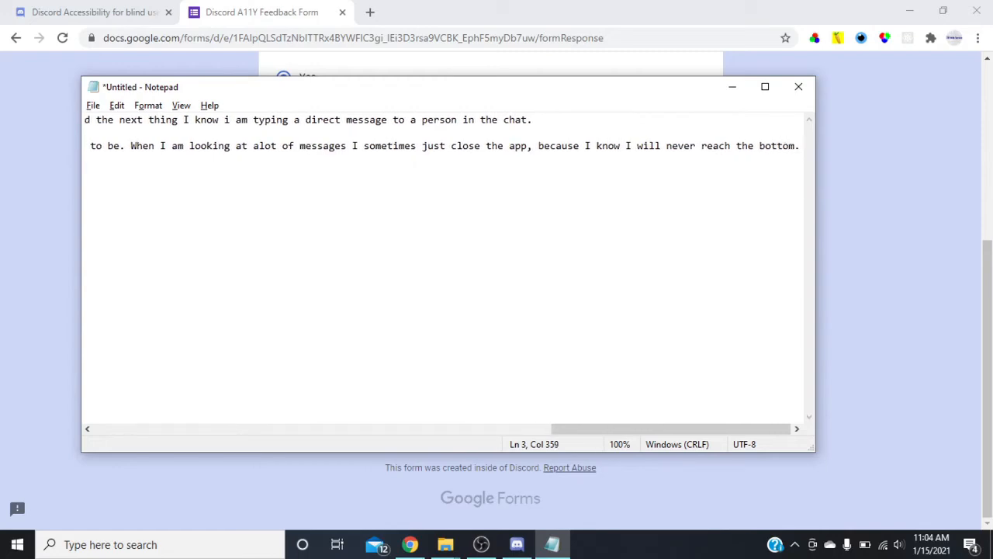
Copy the entire Notepad draft into the form's answer about what is difficult when using a screen reader with Discord.
{"action": "key", "text": "ctrl+a"}
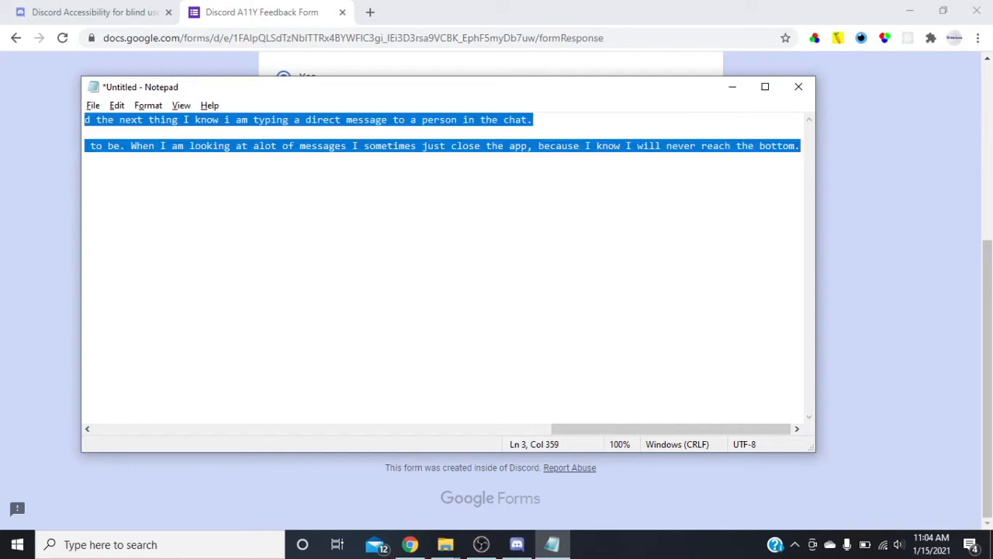
{"action": "key", "text": "alt+Tab"}
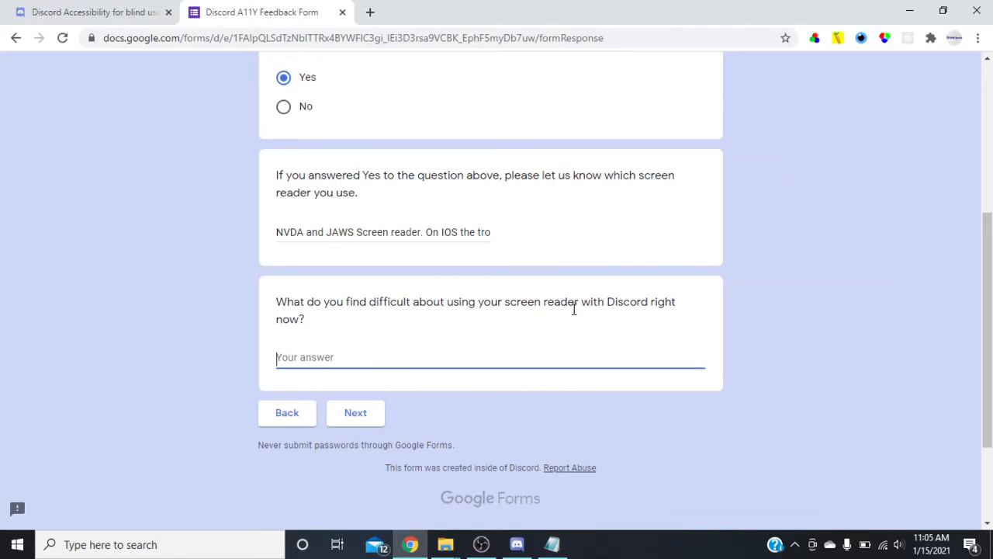
{"action": "type", "text": "The issue I am having is when I am in the chat room with a high chat volume. My screen reader jumps around, and I am not able to follow what is going on. I also sometimes find myself being in the general chat area typeing a comment, and the next thing I know i am typing a direct message to a person in the chat.  On the iphone the issue I am having is when I swipe left from where I should be typing the message to get to the most recent comment submitted, my focus goes back to the top of the chat and I have to swipe right to get to wheree I need to be. When I am looking at alot of messages I sometimes just close the app, because I know I will never reach the bottom."}
Review both drafted paragraphs in Notepad from the beginning and return to the feedback form in Chrome.
{"action": "key", "text": "alt+Tab"}
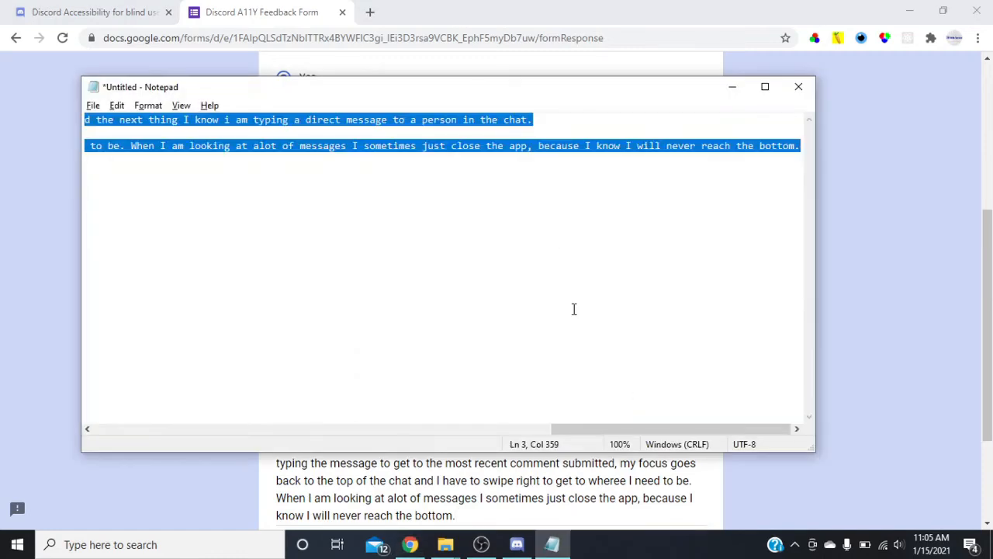
{"action": "key", "text": "ctrl+Home"}
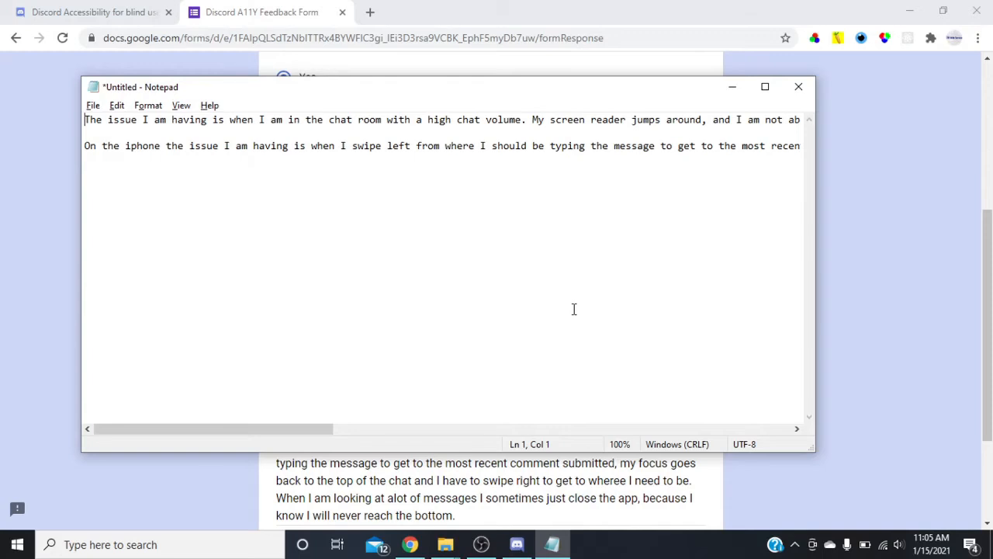
{"action": "key", "text": "Down"}
{"action": "key", "text": "Down"}
{"action": "key", "text": "alt+Tab"}
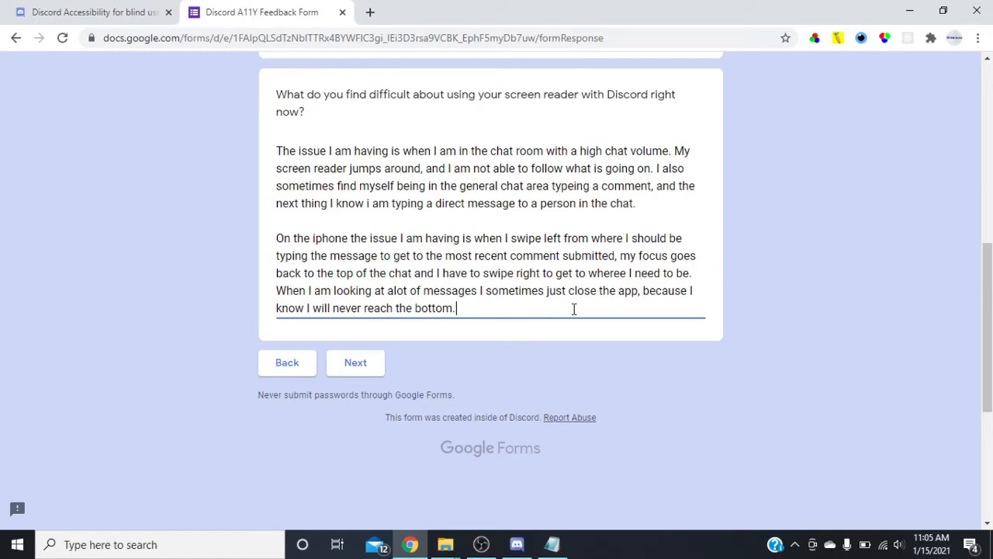
Advance the form to the Visuals section and answer No to whether parts of Discord are hard to see.
{"action": "key", "text": "Return"}
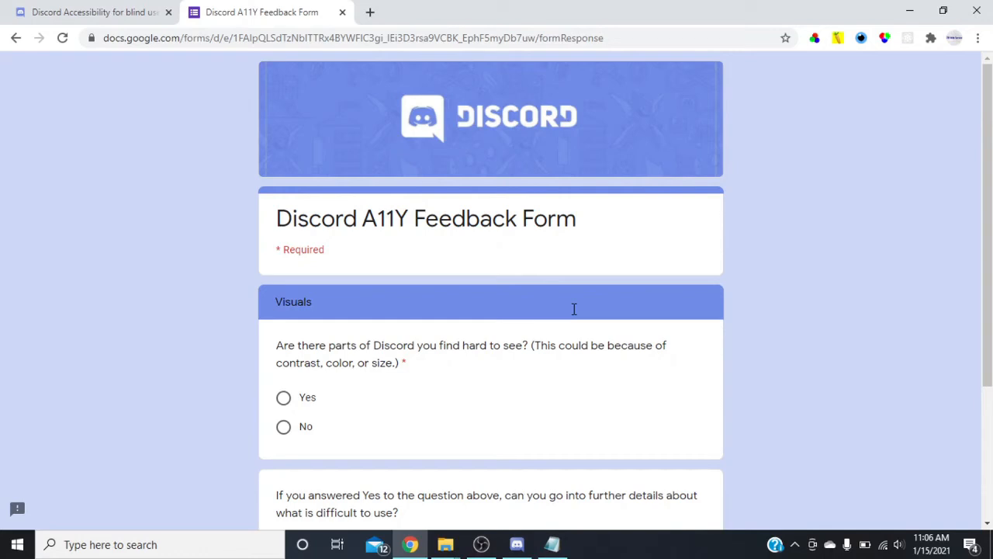
{"action": "key", "text": "space"}
{"action": "scroll", "coordinate": [575, 308], "scroll_direction": "down", "scroll_amount": 3}
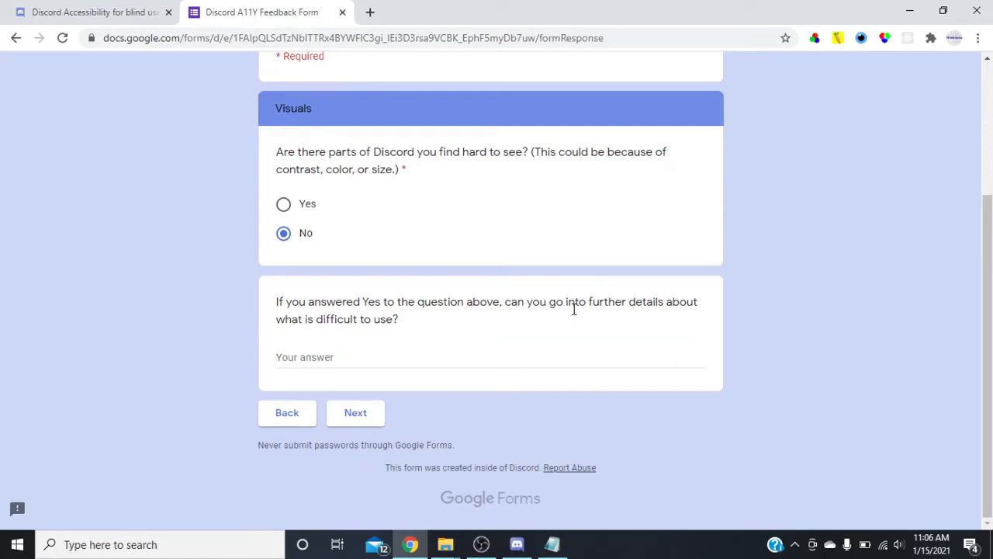
{"action": "key", "text": "Return"}
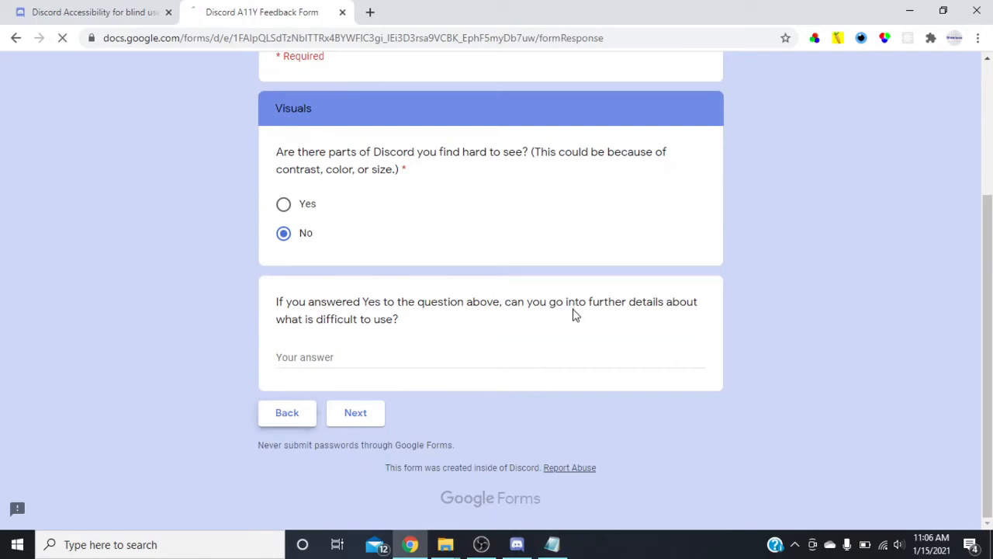
{"action": "key", "text": "b"}
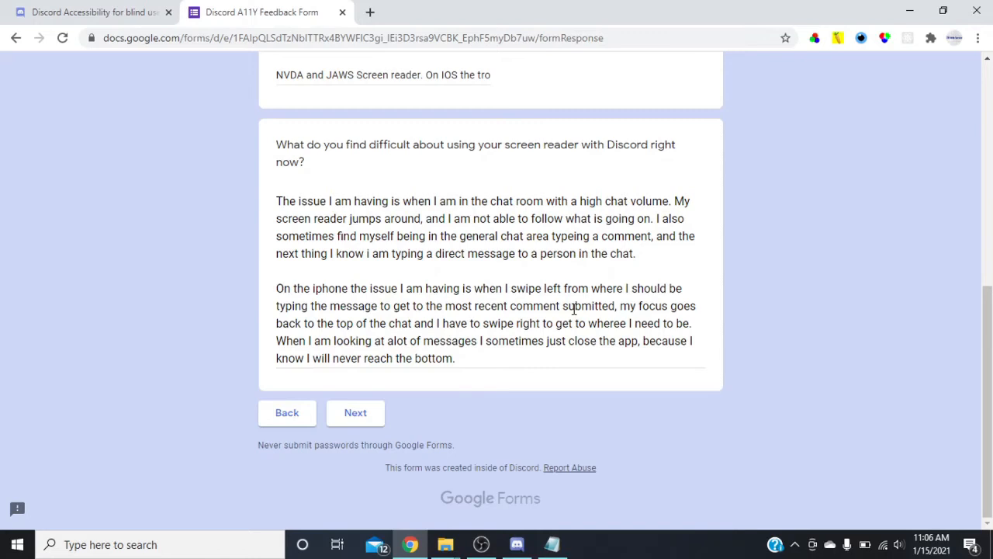
{"action": "key", "text": "Return"}
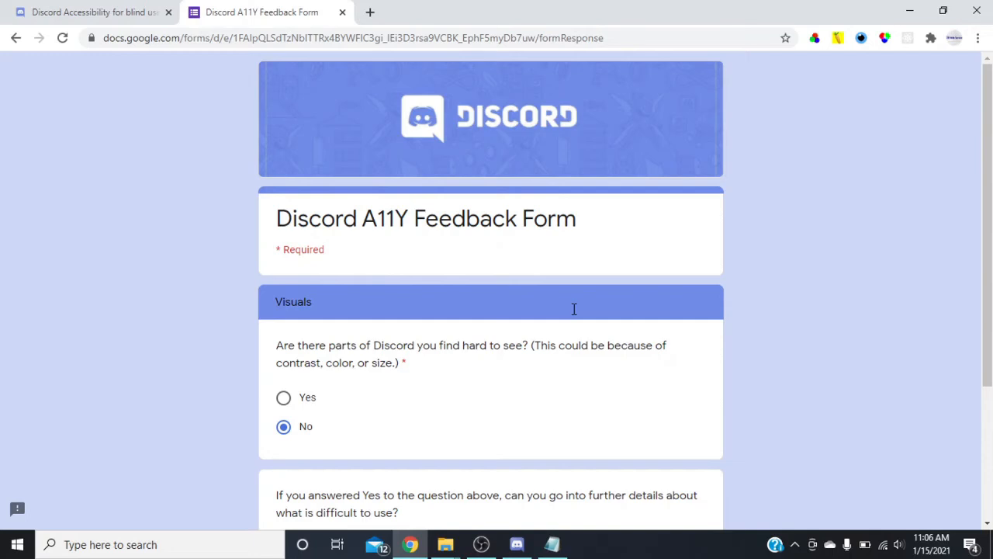
Advance to the Motion section, answering No to using alternative input methods and Yes to strongly preferring a keyboard for navigating Discord.
{"action": "scroll", "coordinate": [575, 309], "scroll_direction": "down", "scroll_amount": 3}
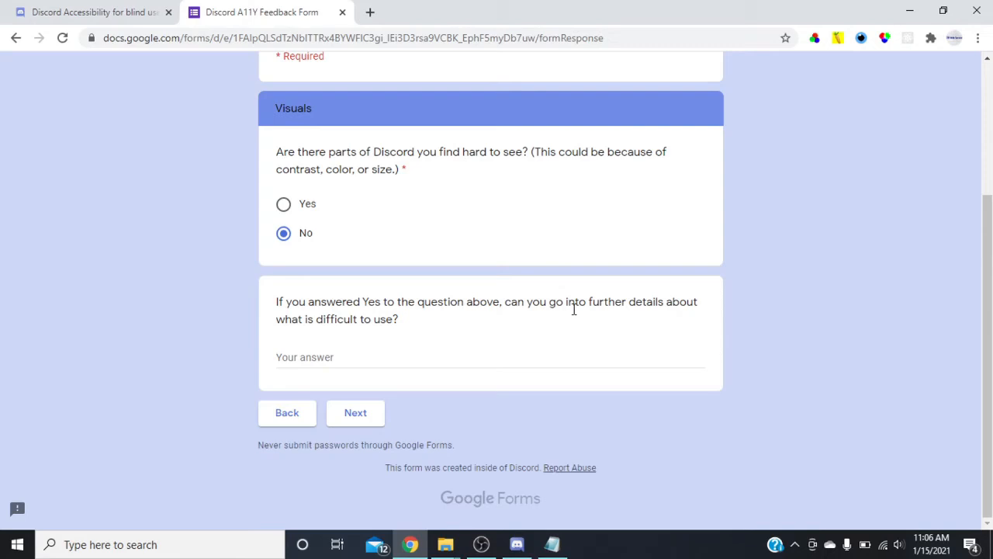
{"action": "key", "text": "Return"}
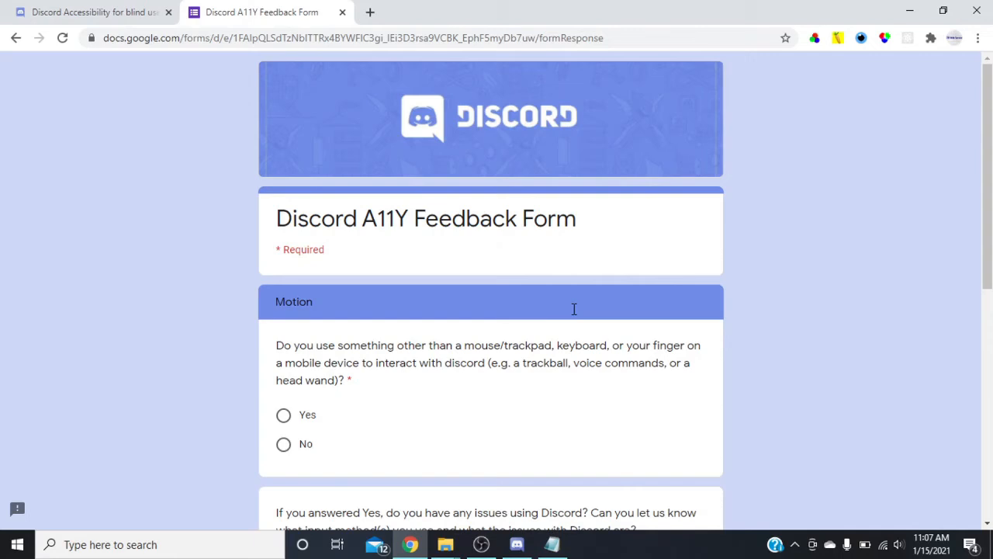
{"action": "key", "text": "space"}
{"action": "scroll", "coordinate": [574, 309], "scroll_direction": "down", "scroll_amount": 3}
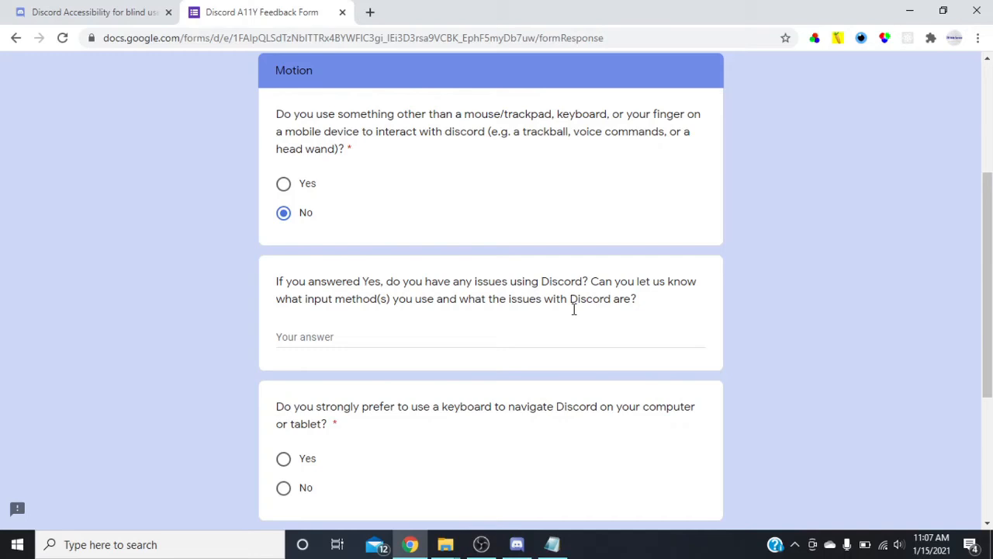
{"action": "key", "text": "space"}
{"action": "scroll", "coordinate": [574, 309], "scroll_direction": "down", "scroll_amount": 3}
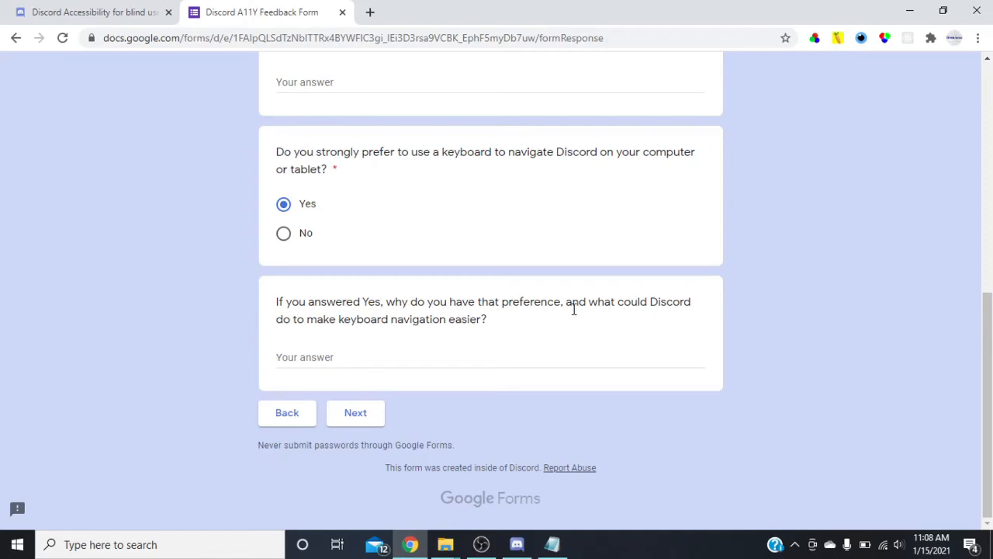
Answer why the keyboard is preferred with "I am completely blind, therefore, I am not able to use a mouse or track pad.".
{"action": "key", "text": "Tab"}
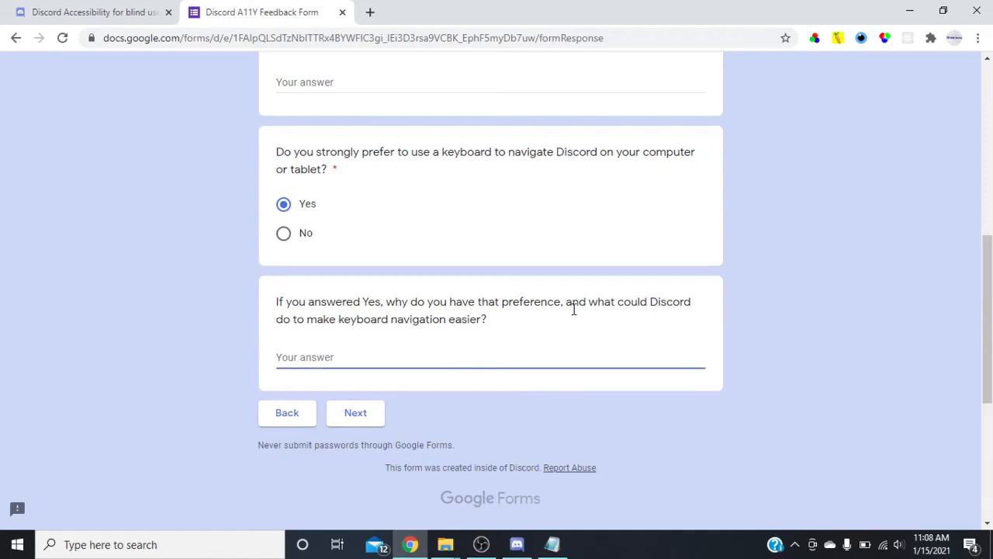
{"action": "type", "text": "I am completely "}
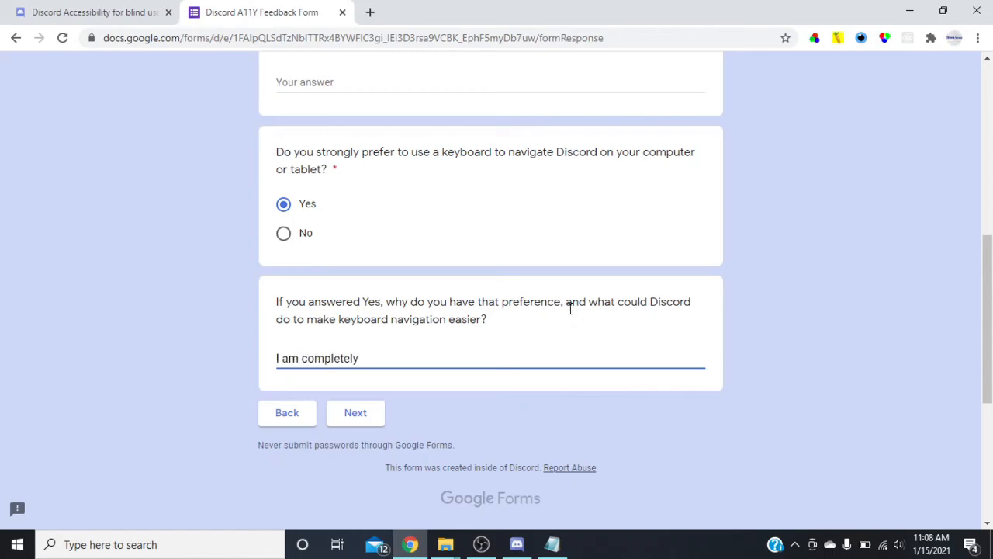
{"action": "type", "text": "blind, therefore,"}
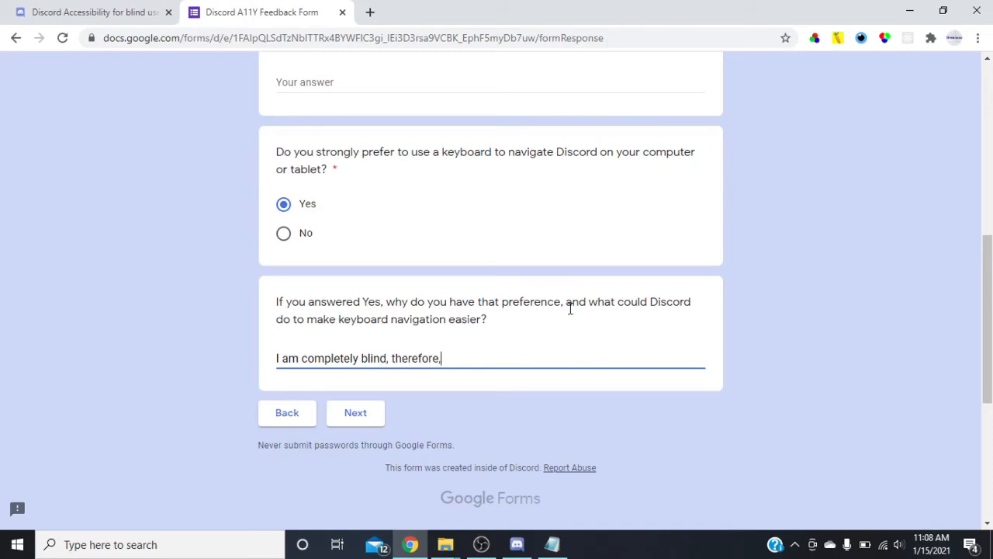
{"action": "type", "text": " I am not able to use a "}
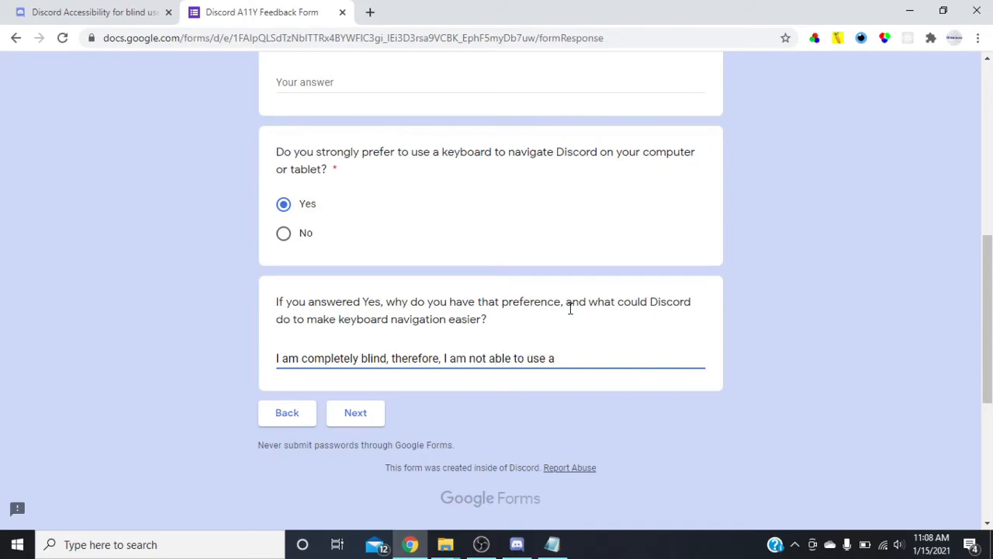
{"action": "type", "text": "mouse or track pad."}
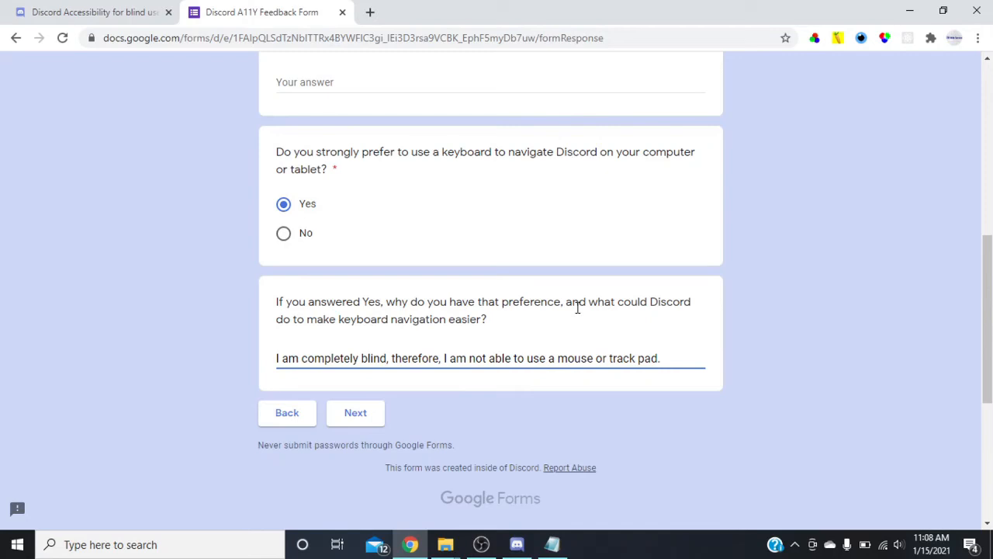
Extend the keyboard preference answer with "At this time, I do not have any prblems with".
{"action": "type", "text": "At this time, I d"}
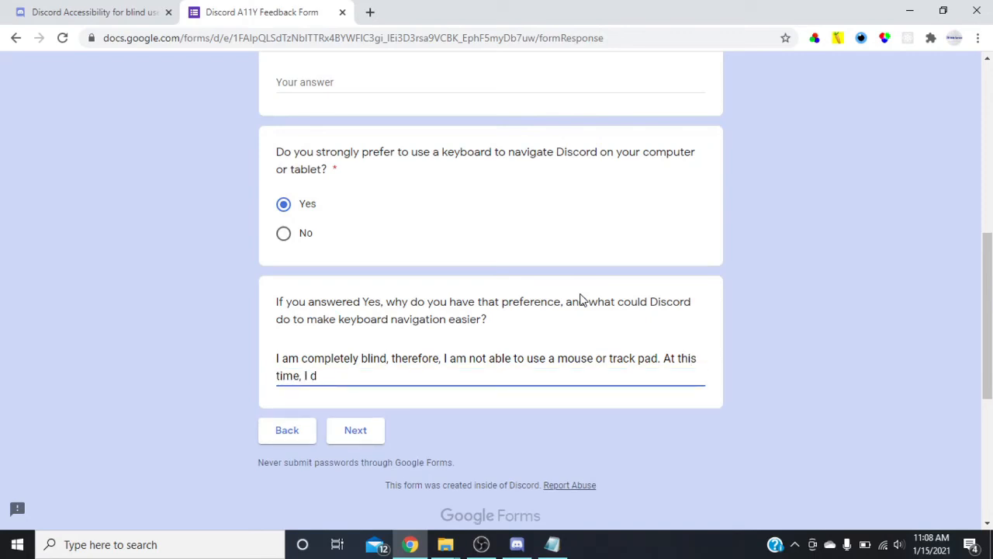
{"action": "type", "text": "o not have any pr"}
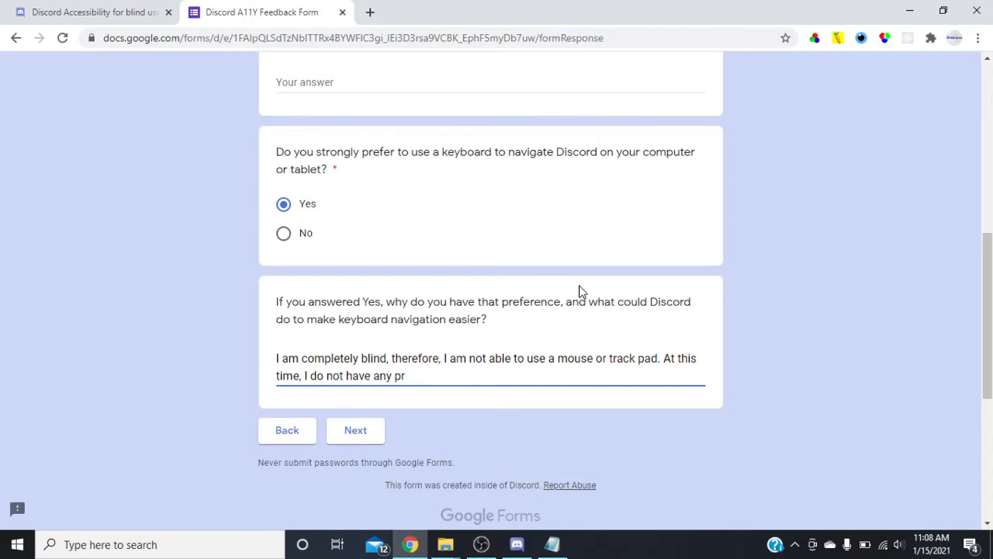
{"action": "type", "text": "blems with"}
Copy the unfinished keyboard preference answer from the form into Notepad, replacing the previous draft there.
{"action": "key", "text": "ctrl+shift+Left"}
{"action": "key", "text": "ctrl+shift+Left"}
{"action": "key", "text": "ctrl+a"}
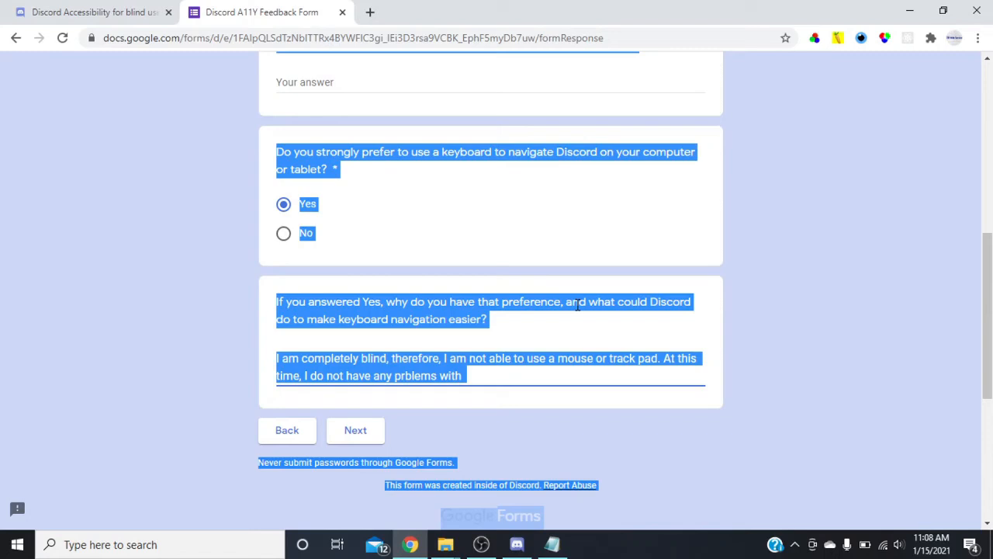
{"action": "key", "text": "Right"}
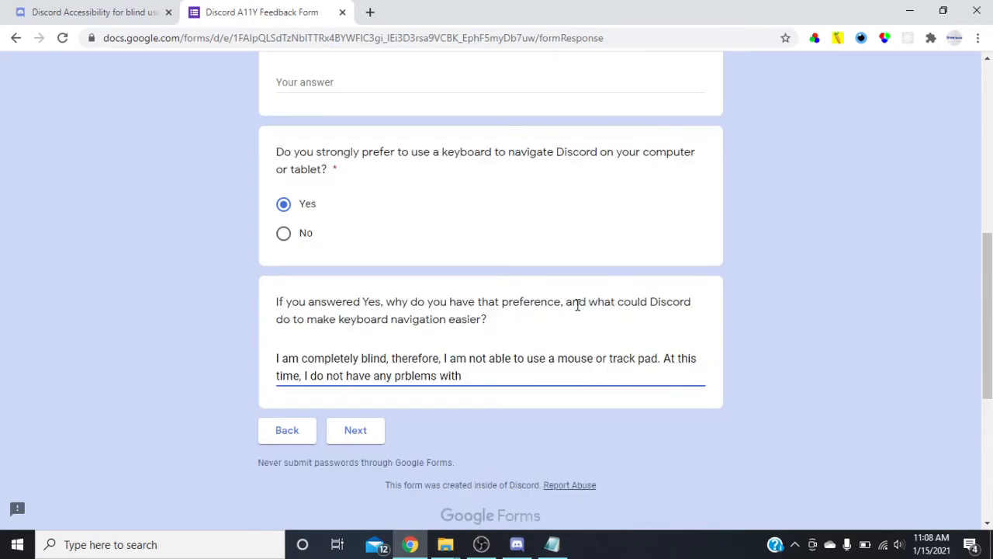
{"action": "key", "text": "ctrl+a"}
{"action": "key", "text": "ctrl+c"}
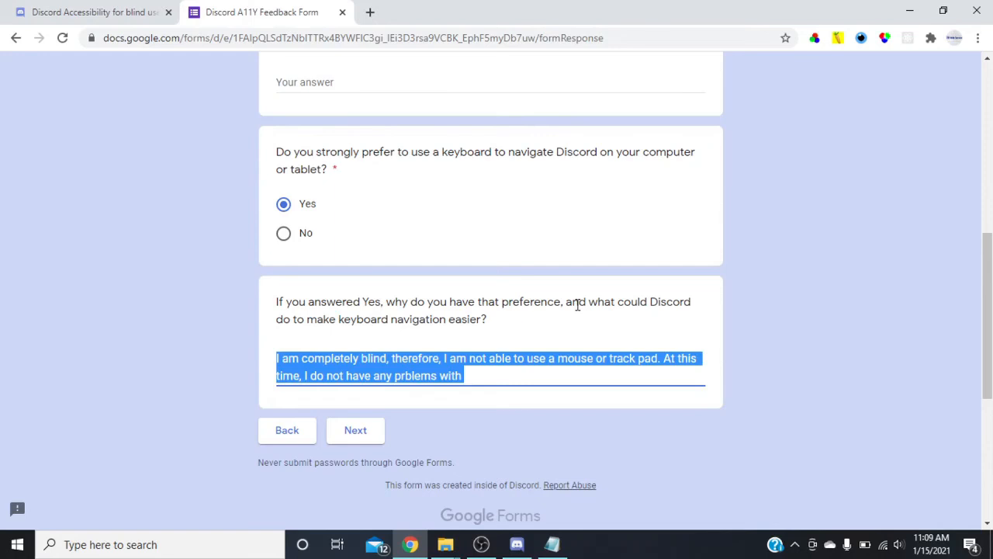
{"action": "key", "text": "alt+Tab"}
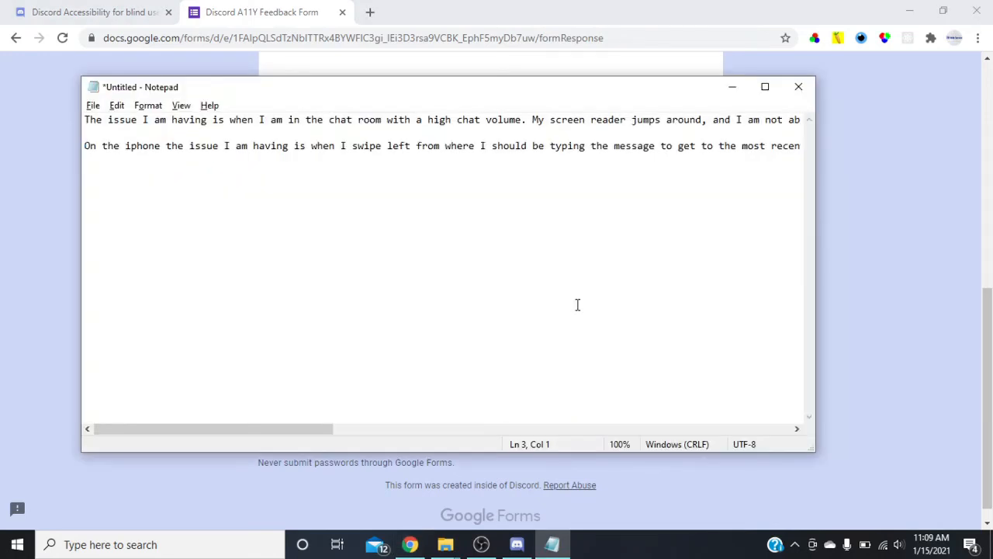
{"action": "key", "text": "ctrl+a"}
{"action": "key", "text": "ctrl+v"}
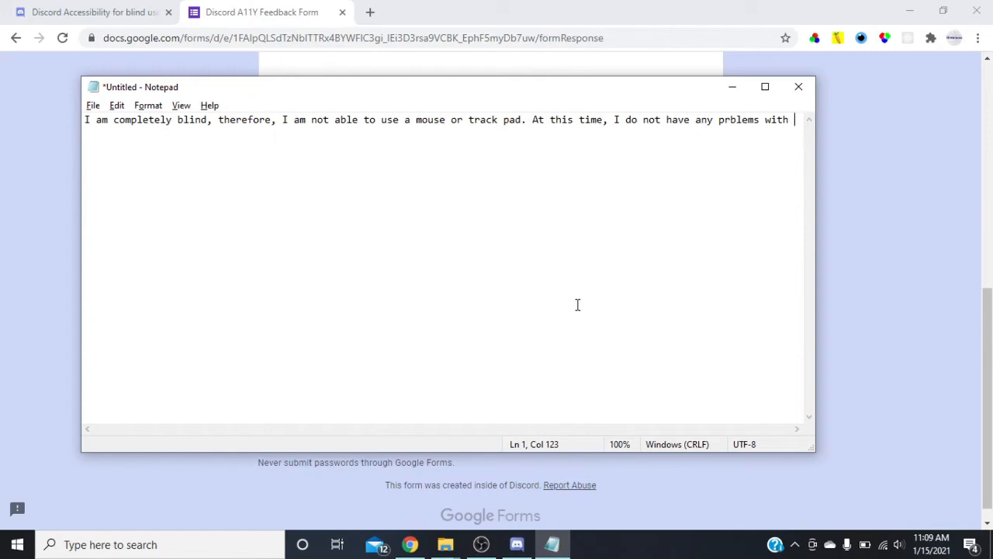
Correct the misspelled word and finish the Notepad draft with "problems with how the keyboard navigates with discord at this time.".
{"action": "key", "text": "ctrl+shift+Left"}
{"action": "key", "text": "ctrl+shift+Left"}
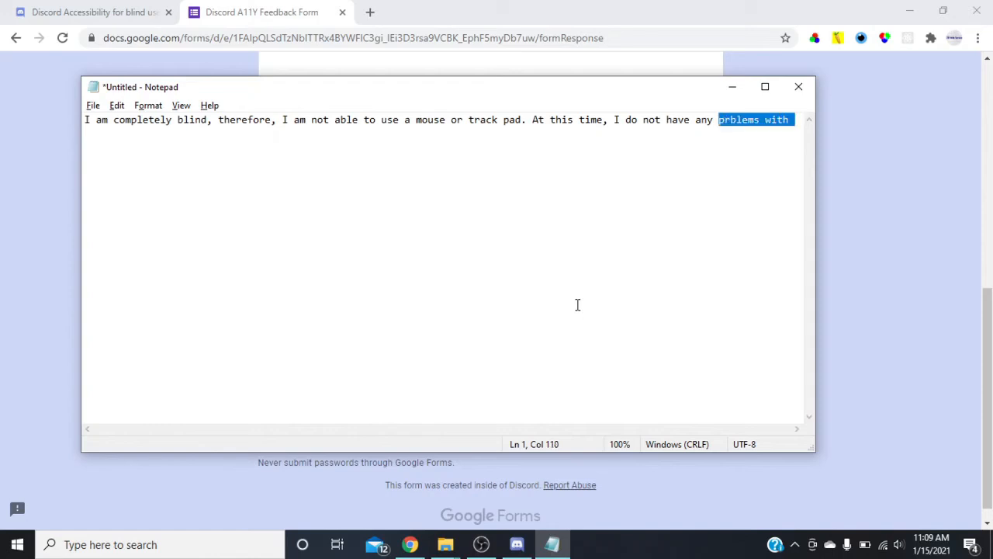
{"action": "type", "text": "proble"}
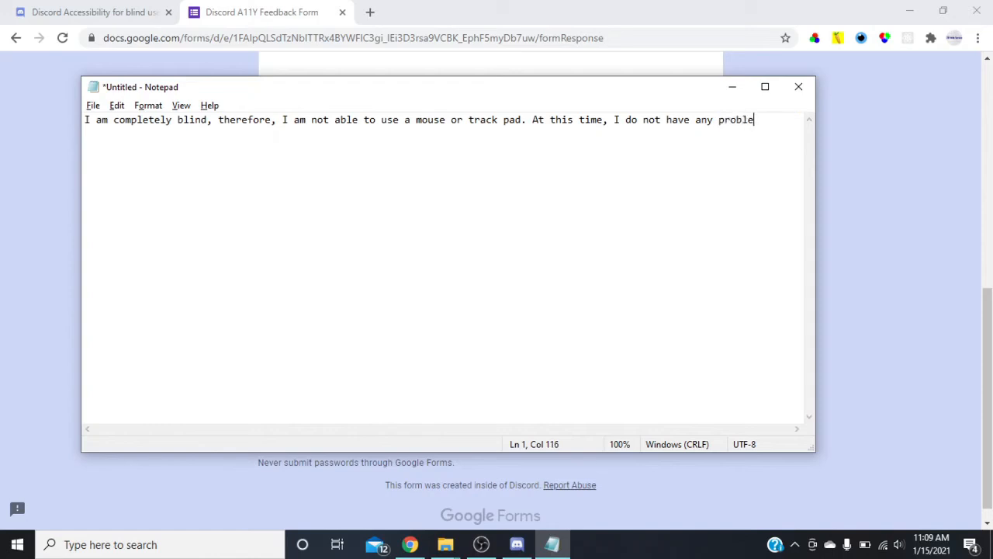
{"action": "type", "text": "ms with how "}
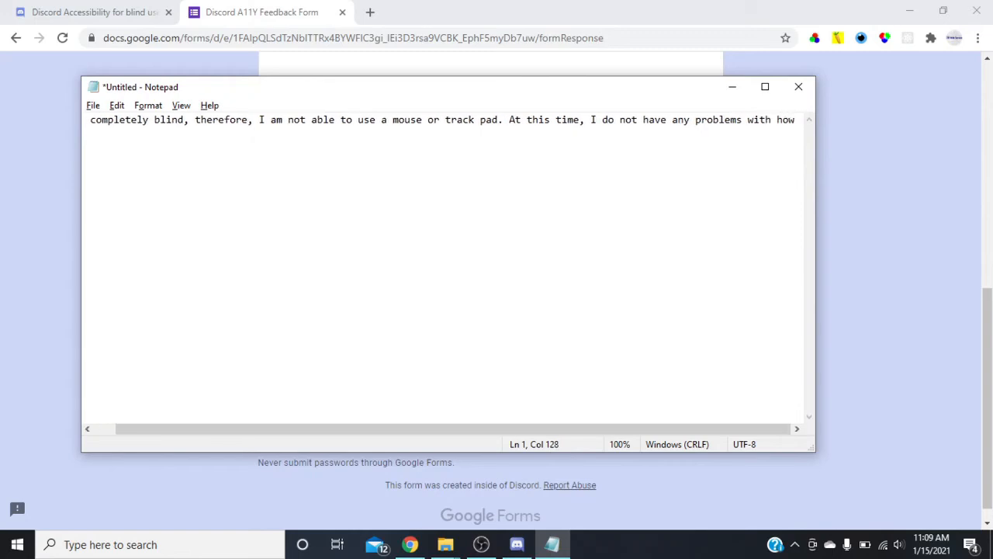
{"action": "type", "text": "the ke"}
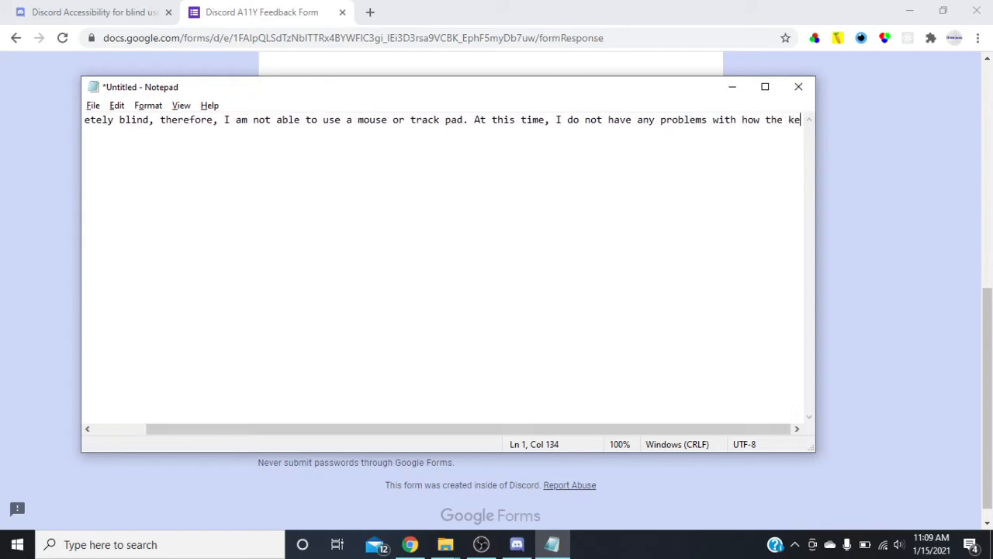
{"action": "type", "text": "y oar"}
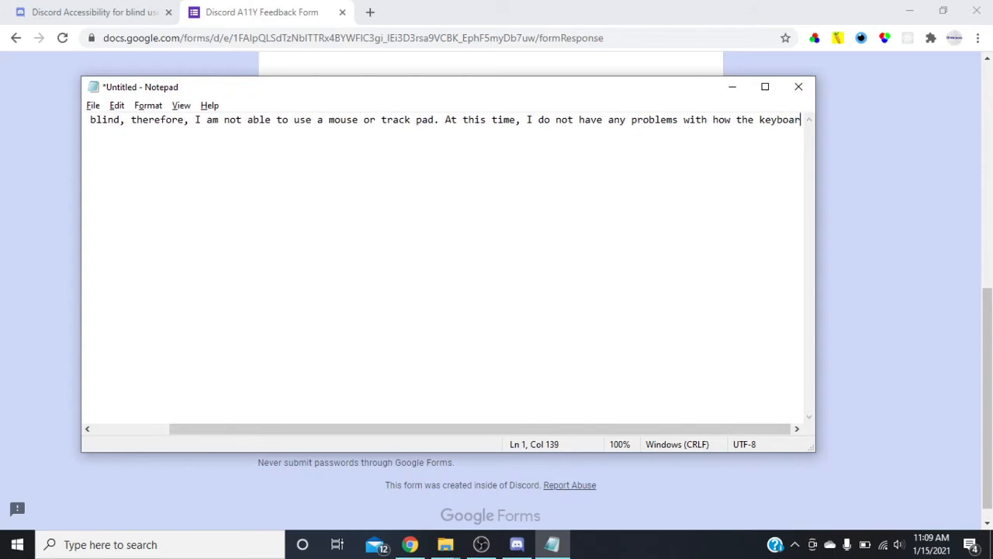
{"action": "type", "text": "d na"}
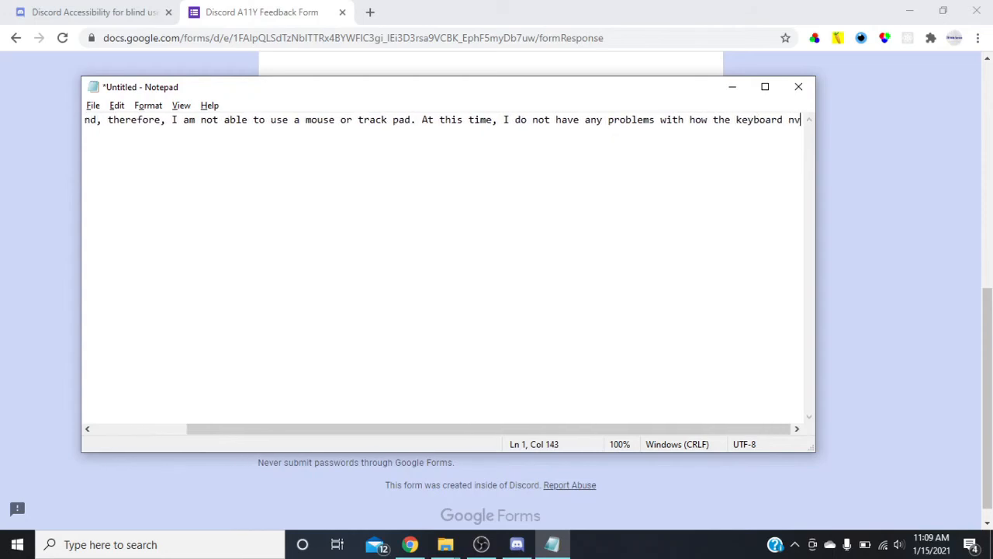
{"action": "type", "text": "vigate"}
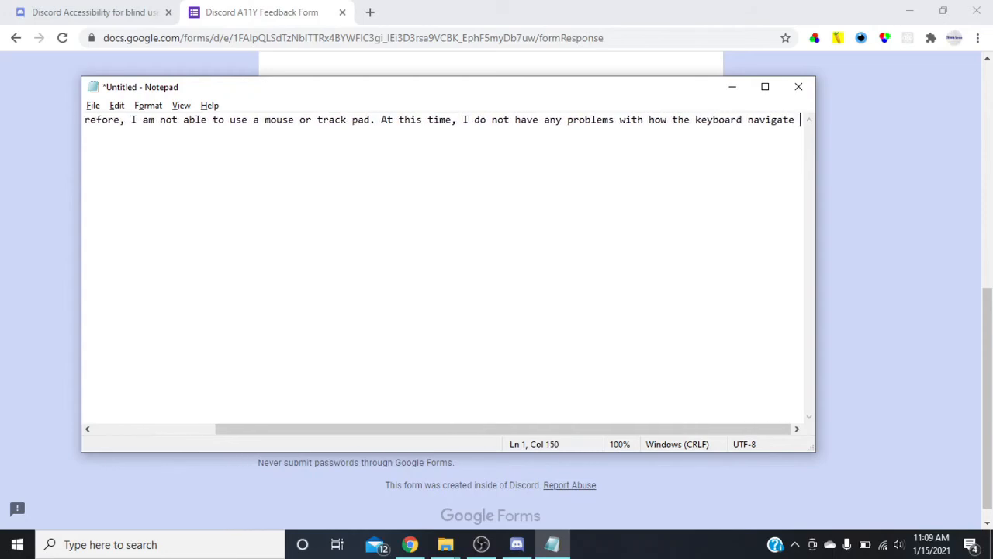
{"action": "type", "text": "s with"}
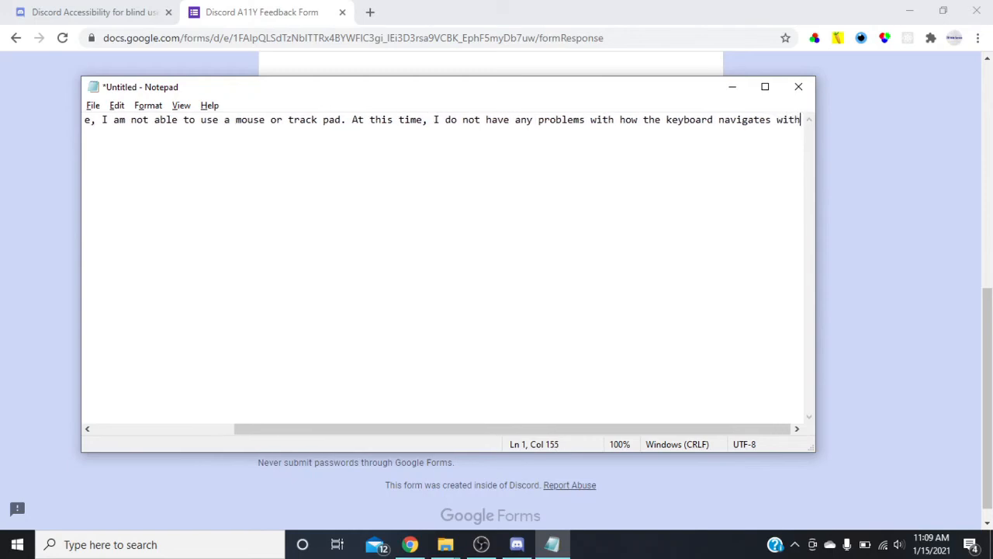
{"action": "type", "text": " discord at t"}
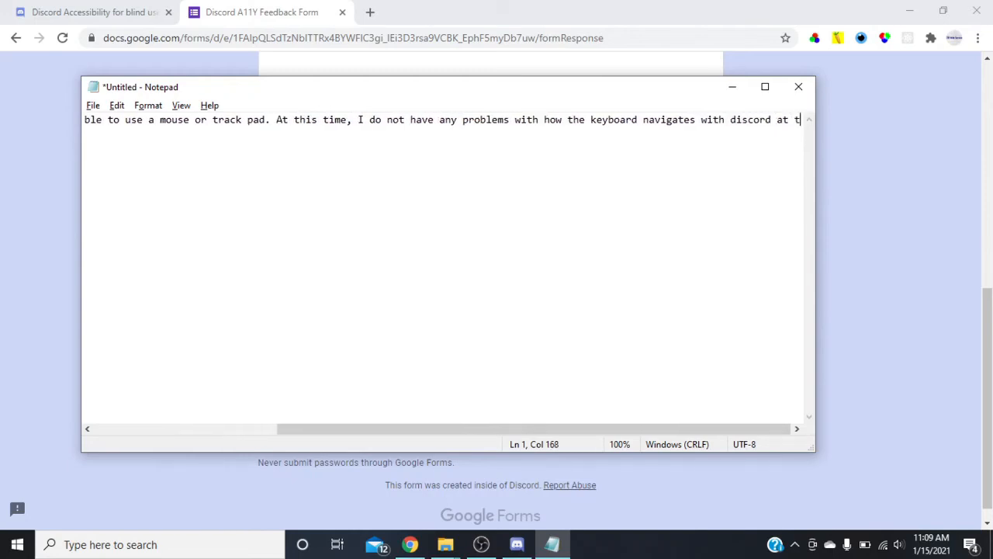
{"action": "type", "text": "his time."}
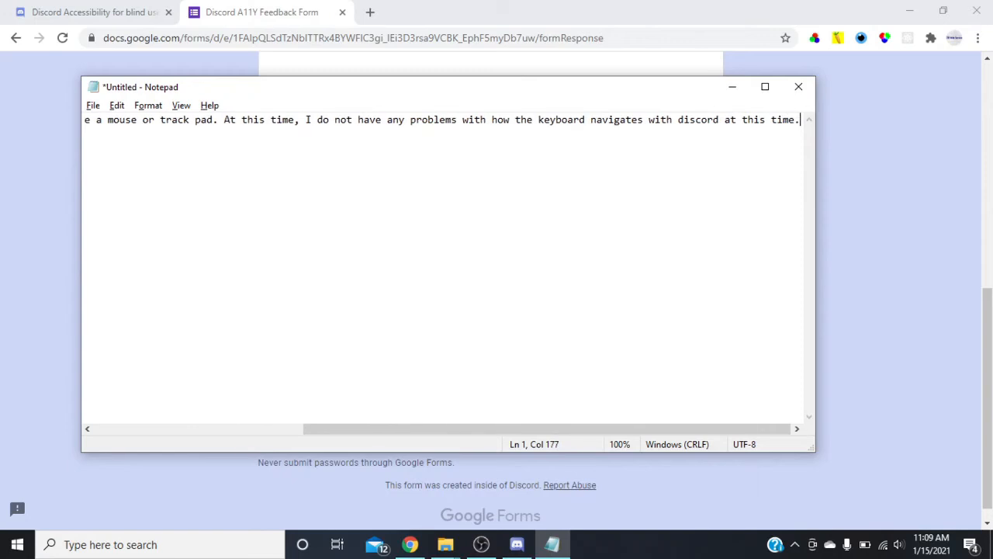
Replace the form's keyboard preference answer with the finished Notepad draft and advance to the Cognitive section.
{"action": "key", "text": "ctrl+a"}
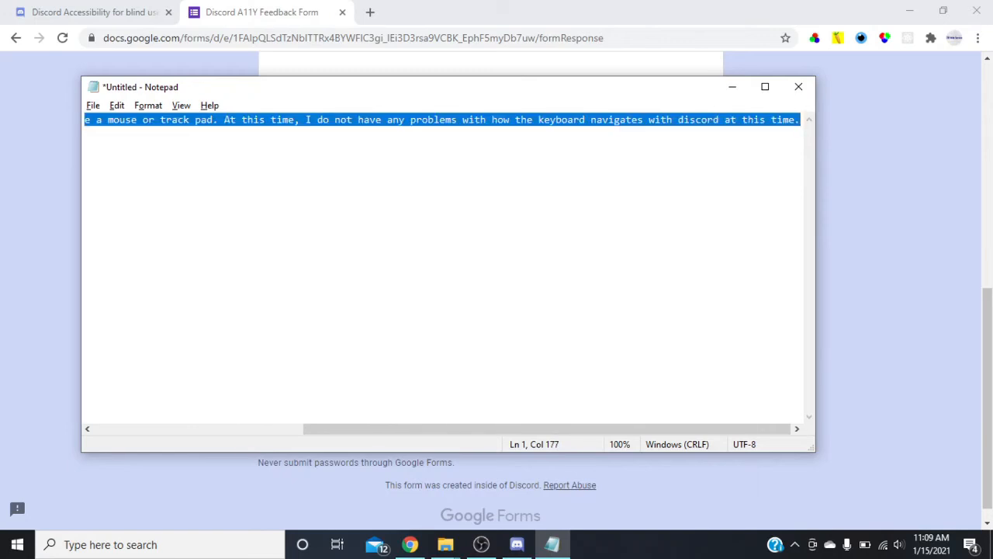
{"action": "key", "text": "alt+Tab"}
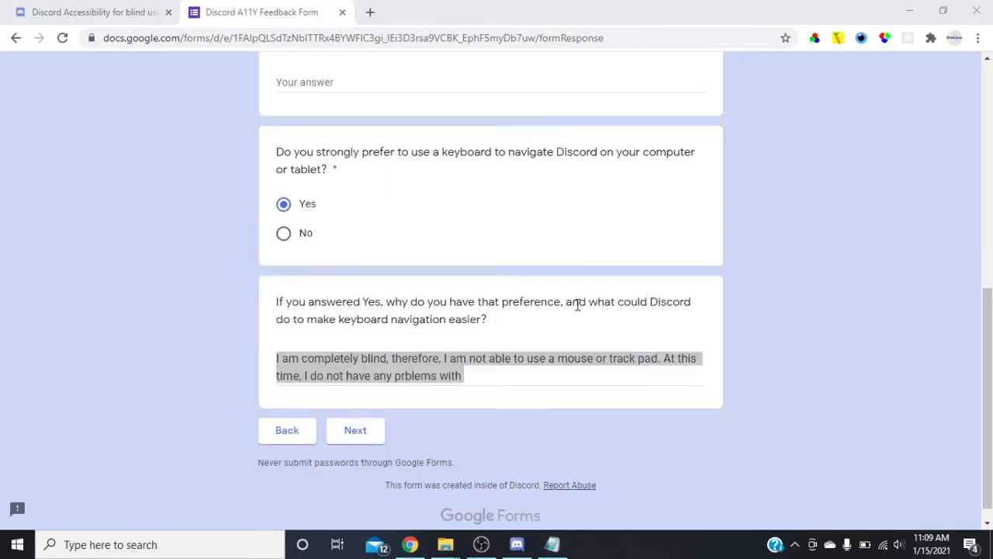
{"action": "scroll", "coordinate": [577, 304], "scroll_direction": "down", "scroll_amount": 4}
{"action": "key", "text": "Up"}
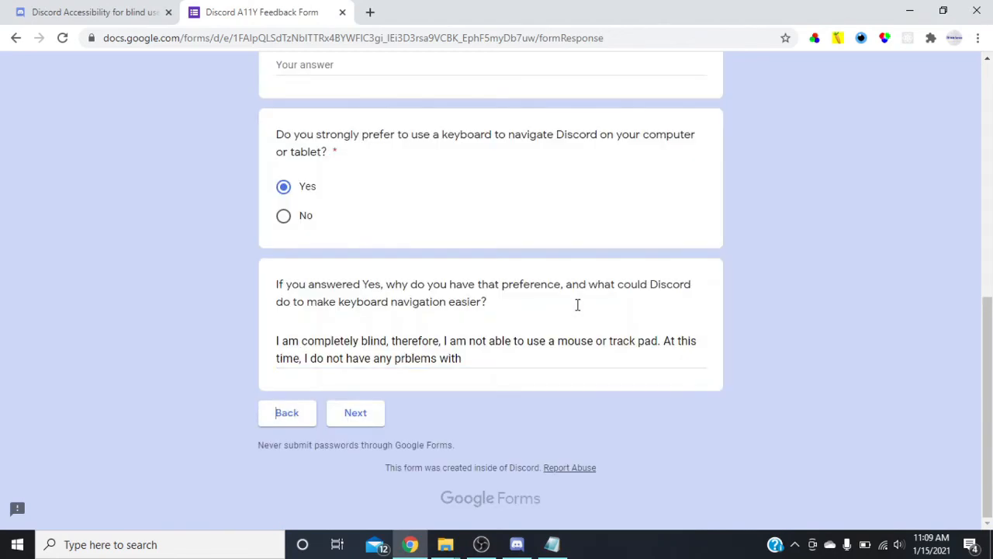
{"action": "key", "text": "shift+Tab"}
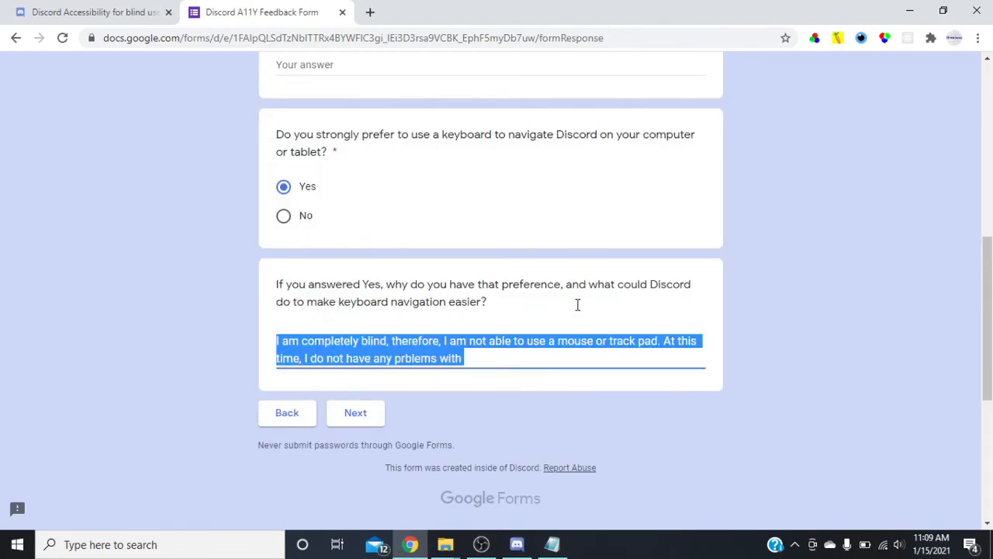
{"action": "key", "text": "Up"}
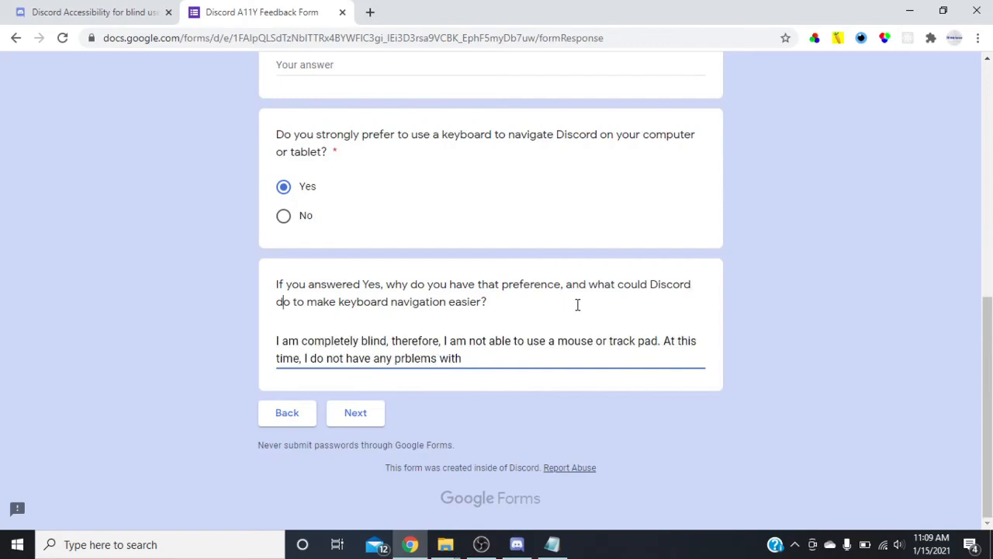
{"action": "key", "text": "ctrl+a"}
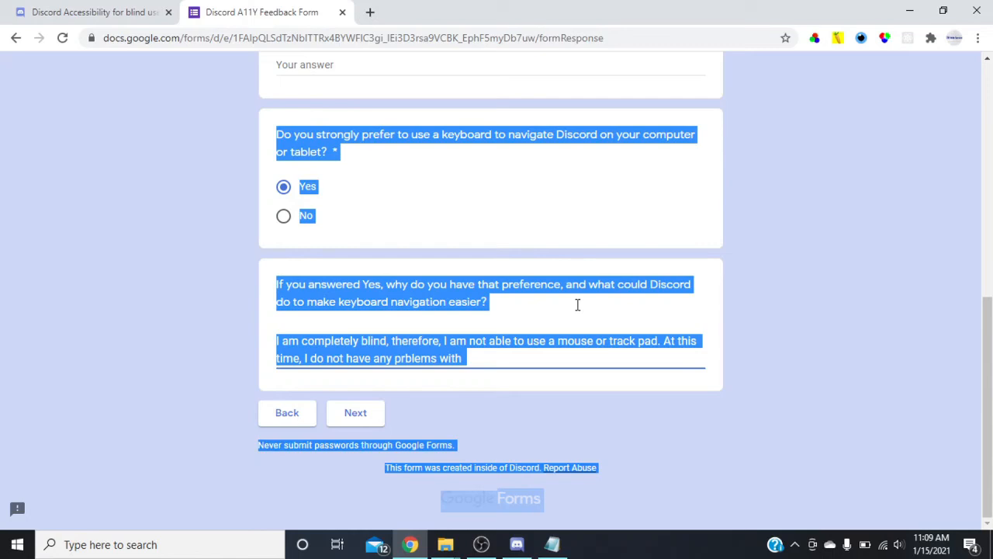
{"action": "key", "text": "ctrl+a"}
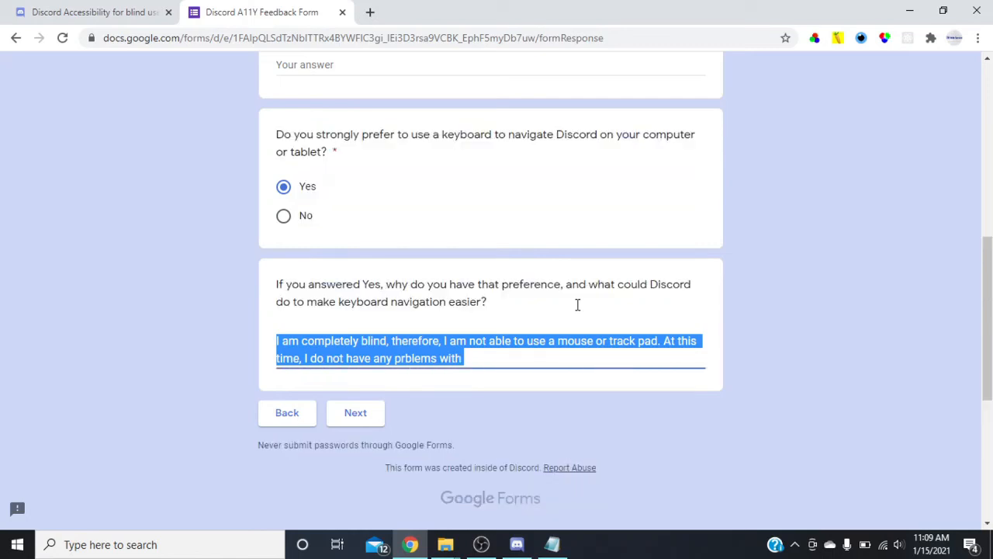
{"action": "key", "text": "ctrl+v"}
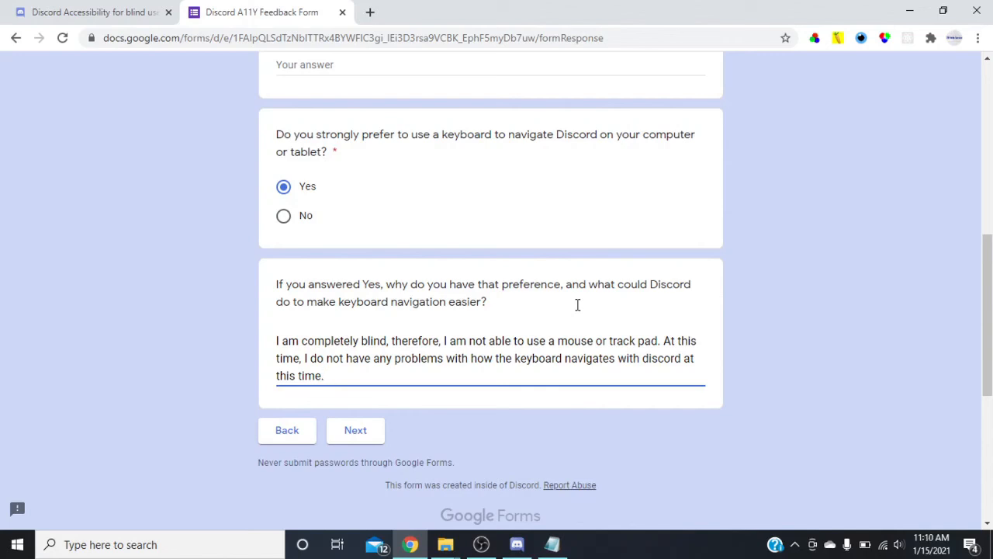
{"action": "key", "text": "Return"}
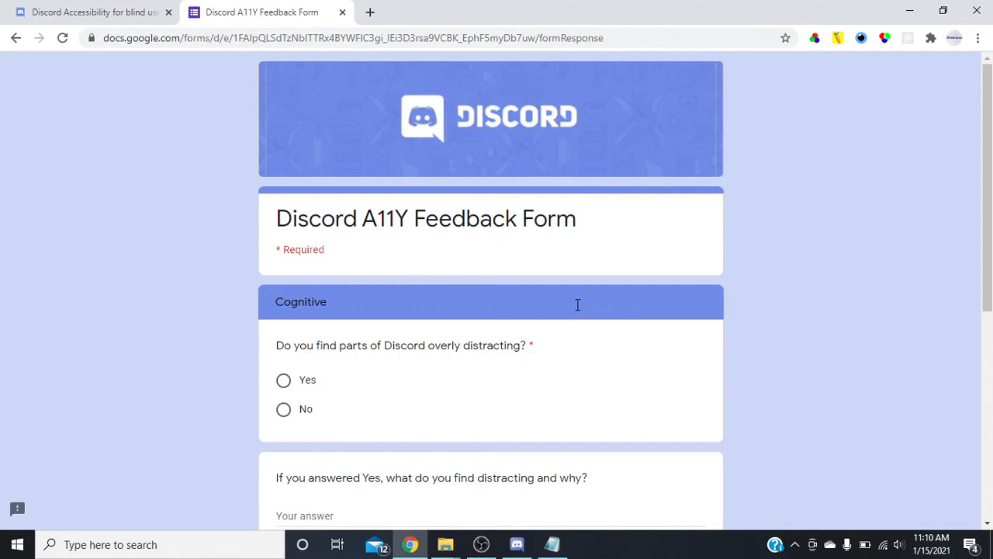
Answer No to Discord being overly distracting and to needing excess effort to understand it, and advance to the Thank you section.
{"action": "key", "text": "space"}
{"action": "scroll", "coordinate": [578, 304], "scroll_direction": "down", "scroll_amount": 4}
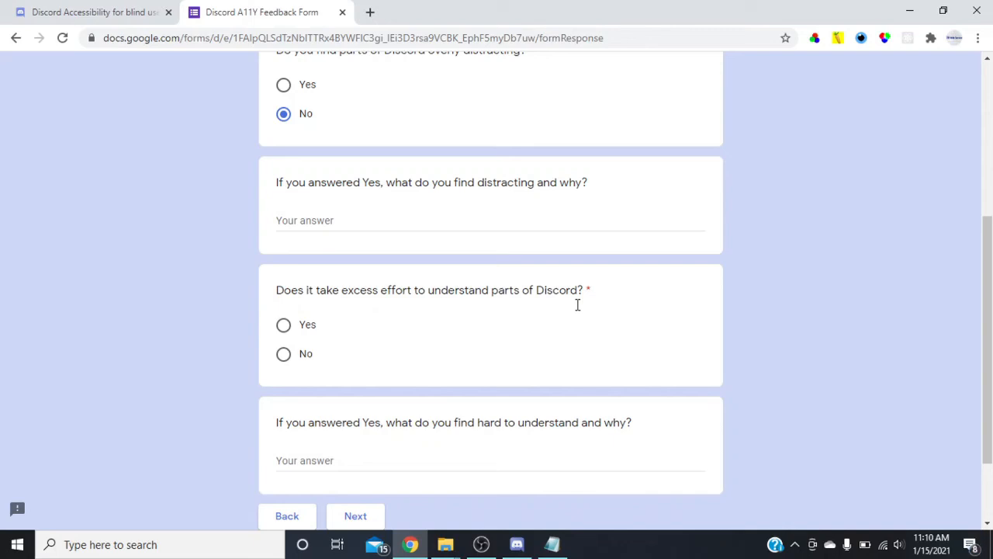
{"action": "key", "text": "space"}
{"action": "scroll", "coordinate": [578, 305], "scroll_direction": "down", "scroll_amount": 2}
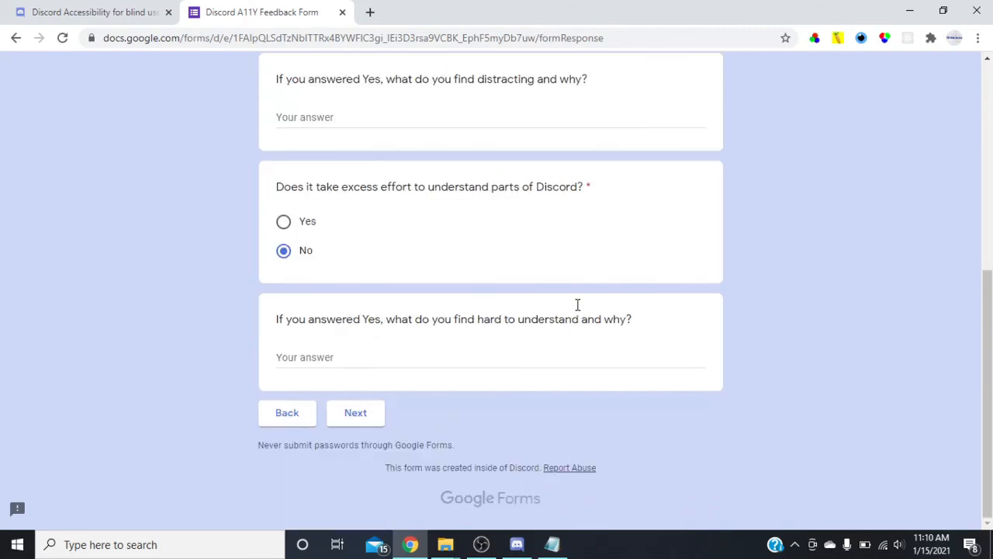
{"action": "key", "text": "Return"}
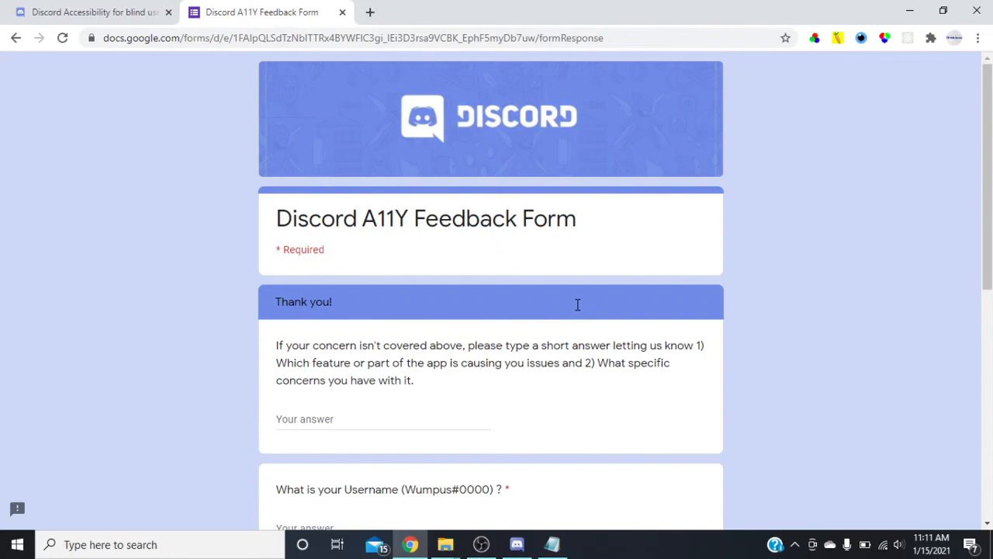
Switch to the Discord desktop app to look through its user settings, and return to the feedback form in Chrome.
{"action": "scroll", "coordinate": [577, 304], "scroll_direction": "down", "scroll_amount": 3}
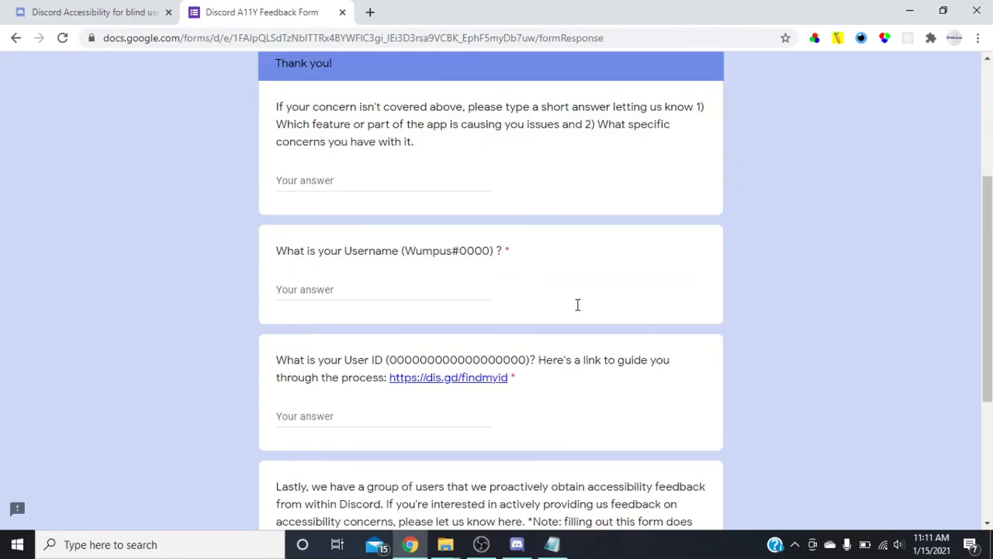
{"action": "key", "text": "super"}
{"action": "type", "text": "disc"}
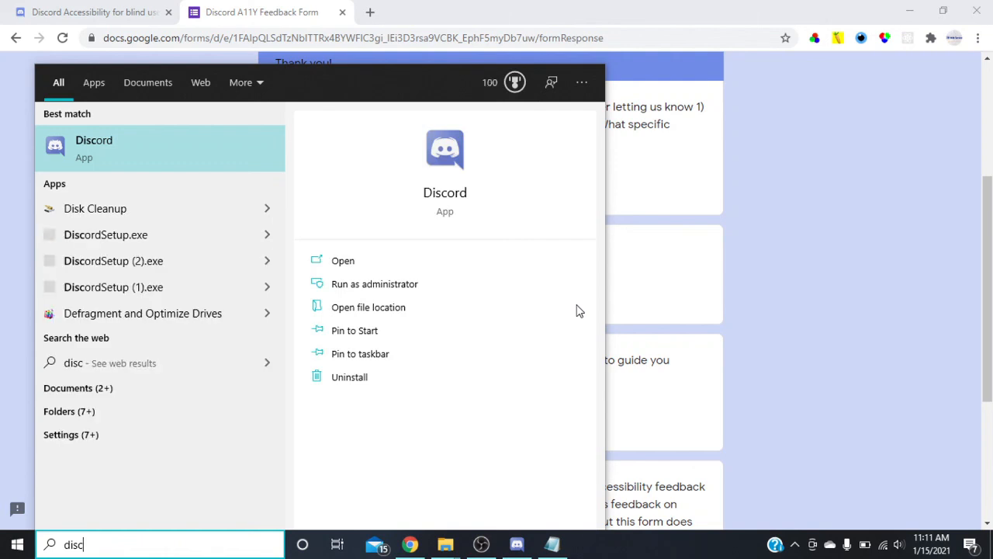
{"action": "key", "text": "Return"}
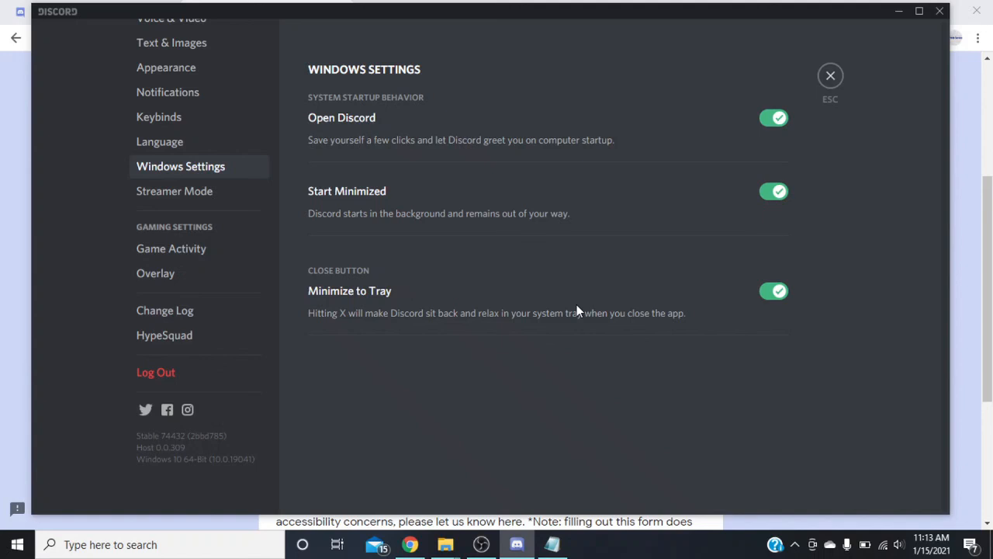
{"action": "key", "text": "Down"}
{"action": "key", "text": "Up"}
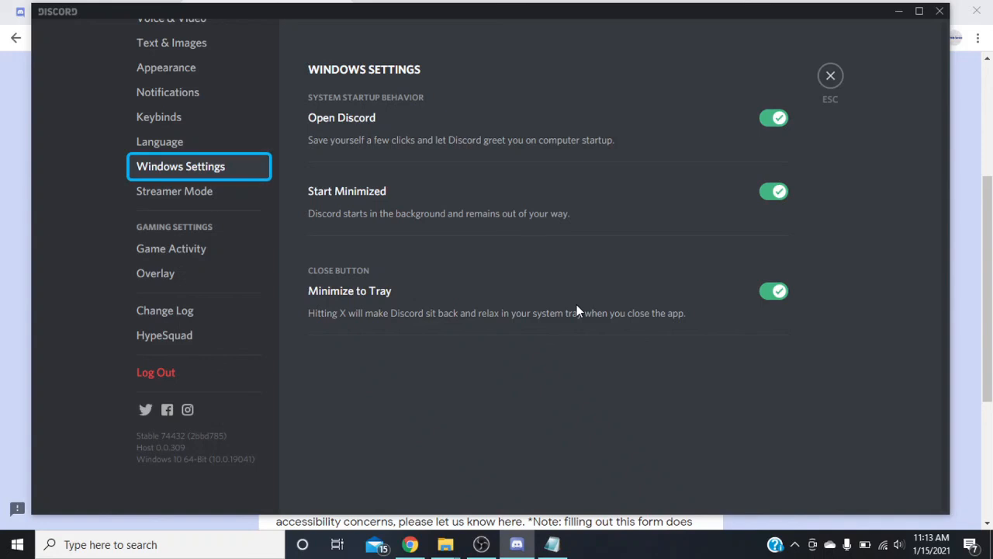
{"action": "key", "text": "alt+Tab"}
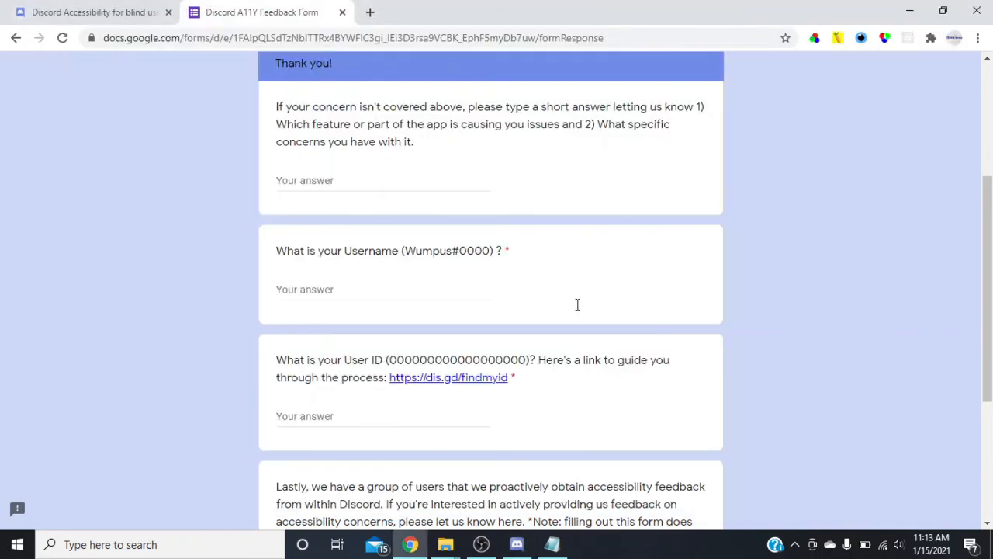
Enter the Discord username without its number tag in the username question and move on to the User ID guide link.
{"action": "key", "text": "Tab"}
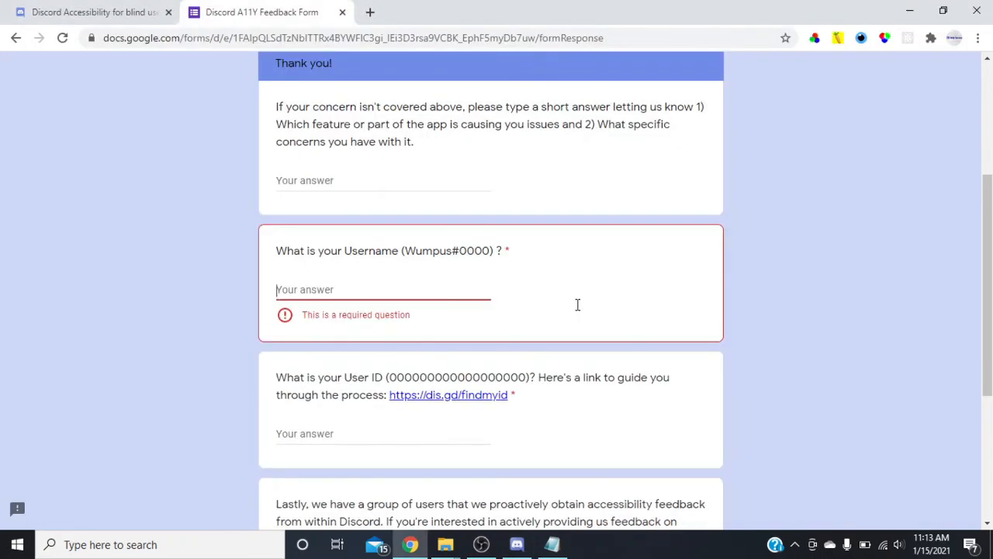
{"action": "type", "text": "CodingB"}
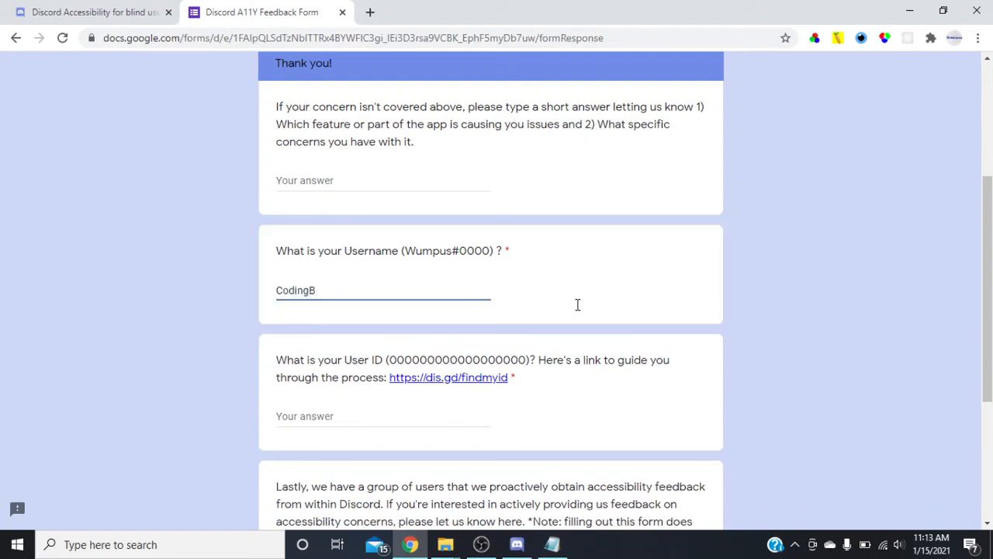
{"action": "type", "text": "lind#0684"}
{"action": "key", "text": "BackSpace"}
{"action": "key", "text": "BackSpace"}
{"action": "key", "text": "BackSpace"}
{"action": "key", "text": "BackSpace"}
{"action": "key", "text": "BackSpace"}
{"action": "key", "text": "Tab"}
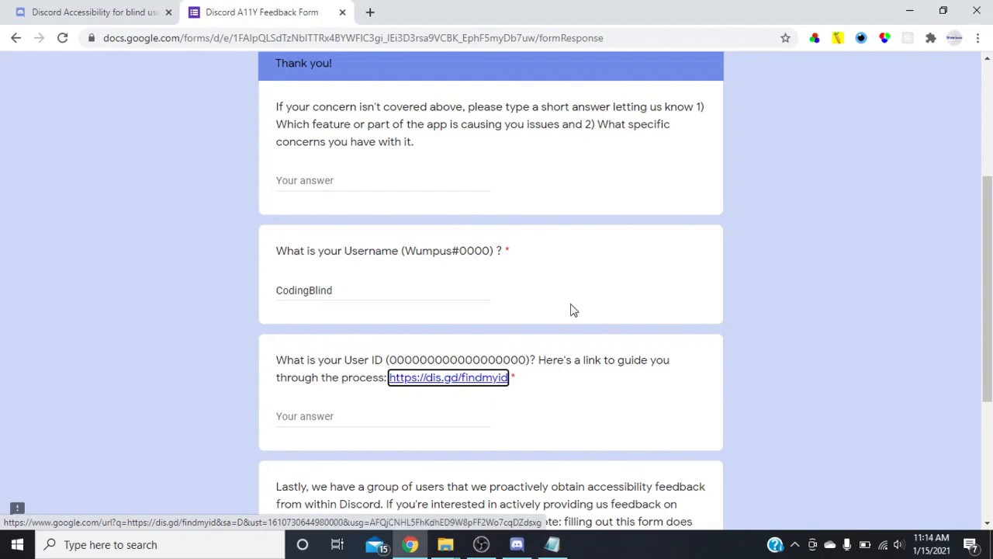
Enter the account's four-digit number tag as the answer to the required User ID question.
{"action": "key", "text": "Tab"}
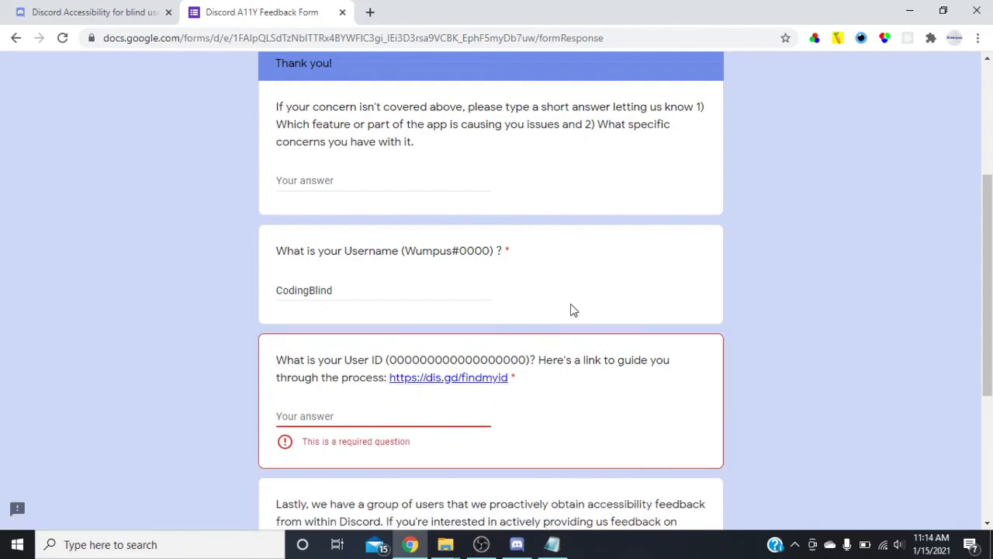
{"action": "type", "text": "0684"}
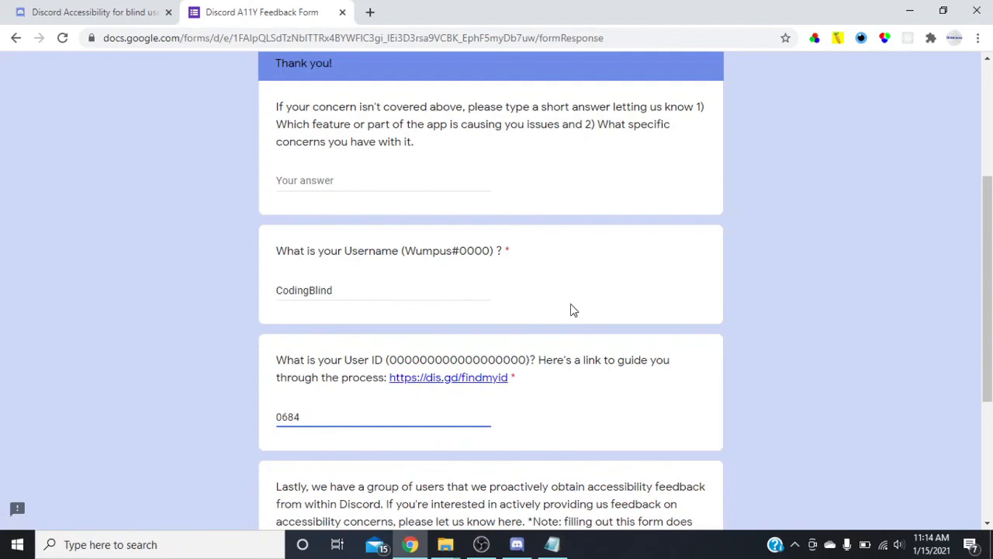
Answer No to joining the group that proactively gives accessibility feedback, submit the form, and select all text on the resulting page.
{"action": "scroll", "coordinate": [571, 310], "scroll_direction": "down", "scroll_amount": 3}
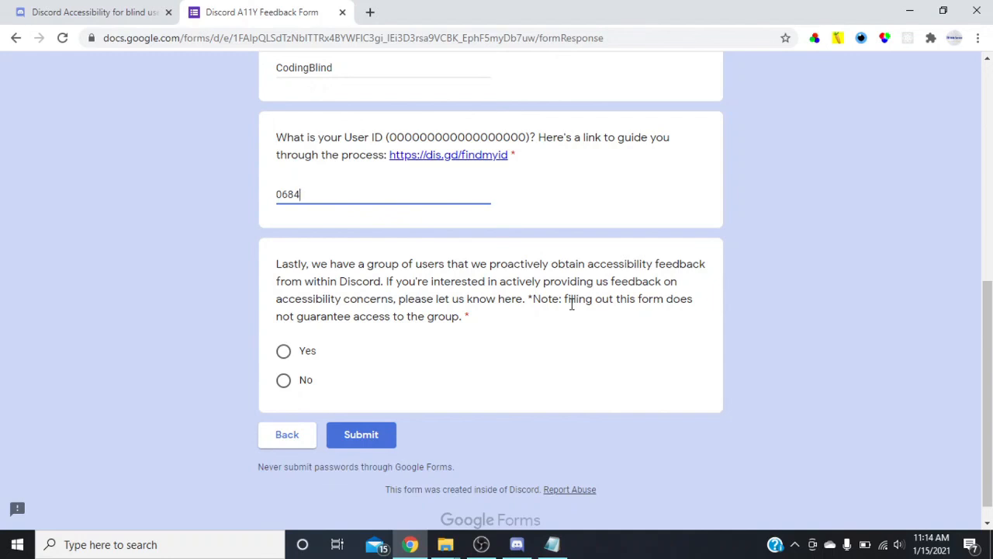
{"action": "key", "text": "Tab"}
{"action": "key", "text": "Down"}
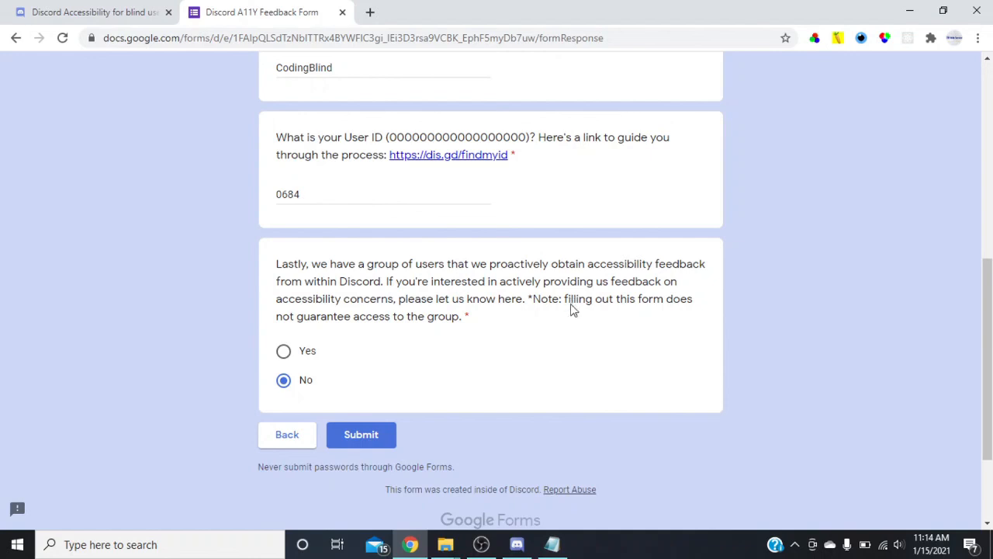
{"action": "key", "text": "Return"}
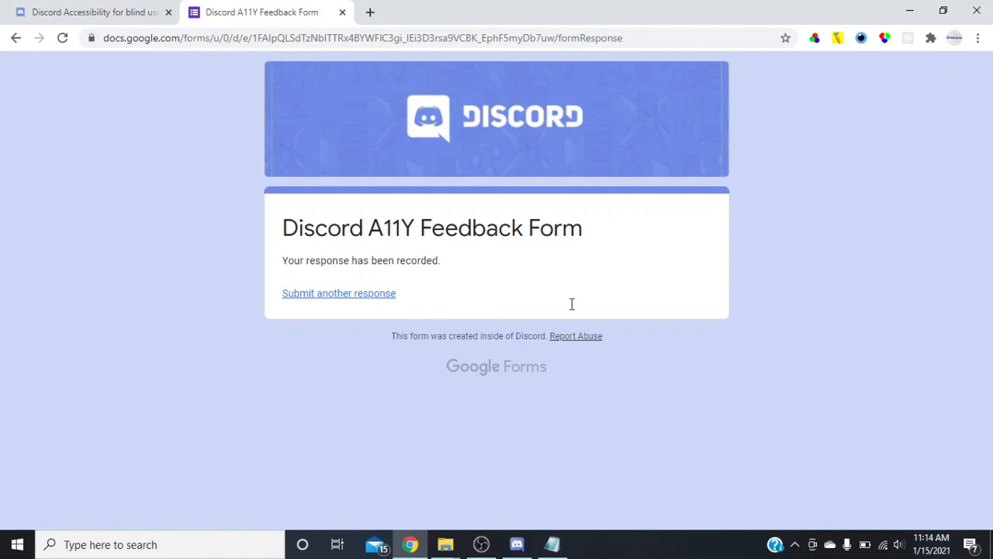
{"action": "key", "text": "ctrl+a"}
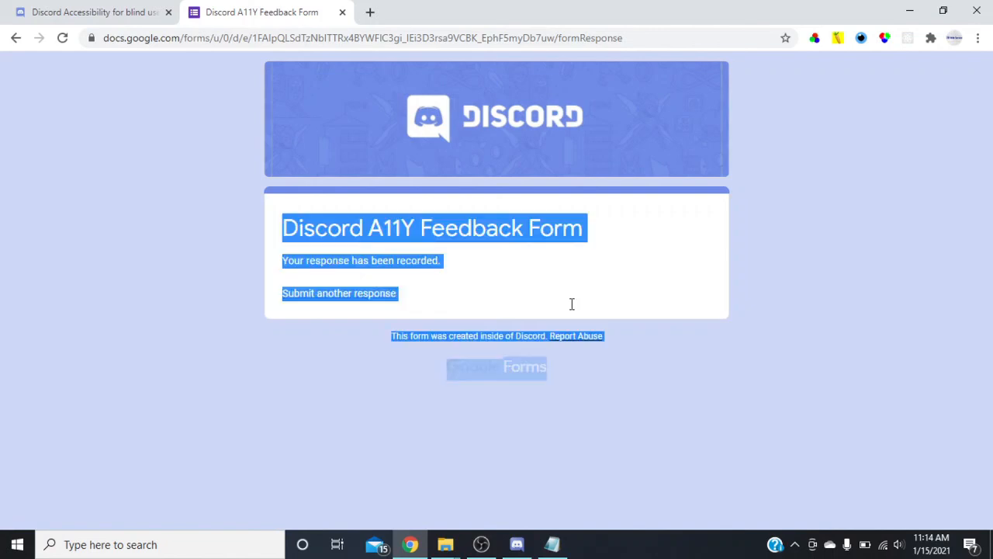